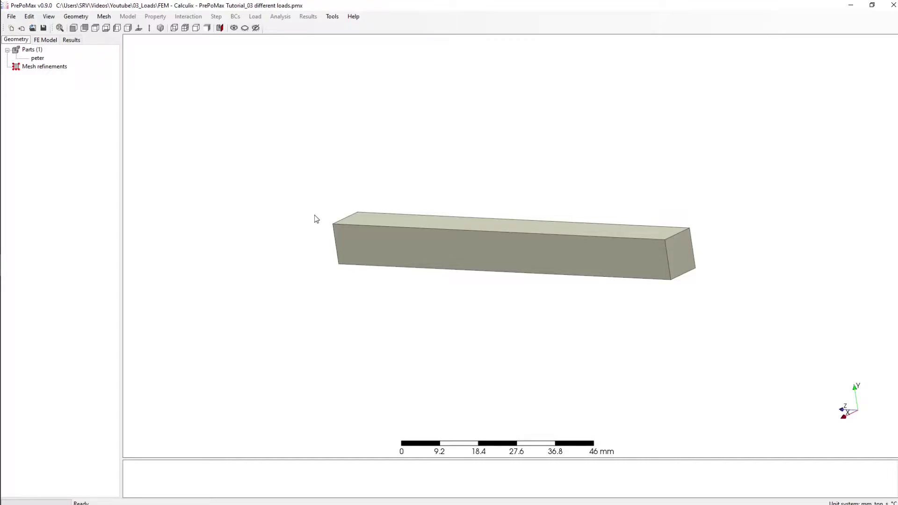
Show the meshed beam in the FE Model view, turned to a slightly tilted side-on angle.
middle_click_drag(490, 287, 395, 277)
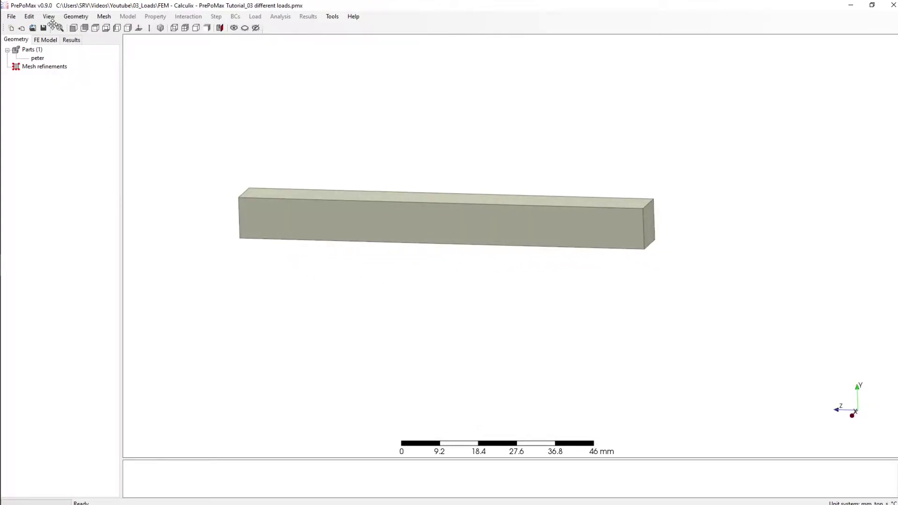
left_click(46, 40)
middle_click_drag(328, 292, 266, 254)
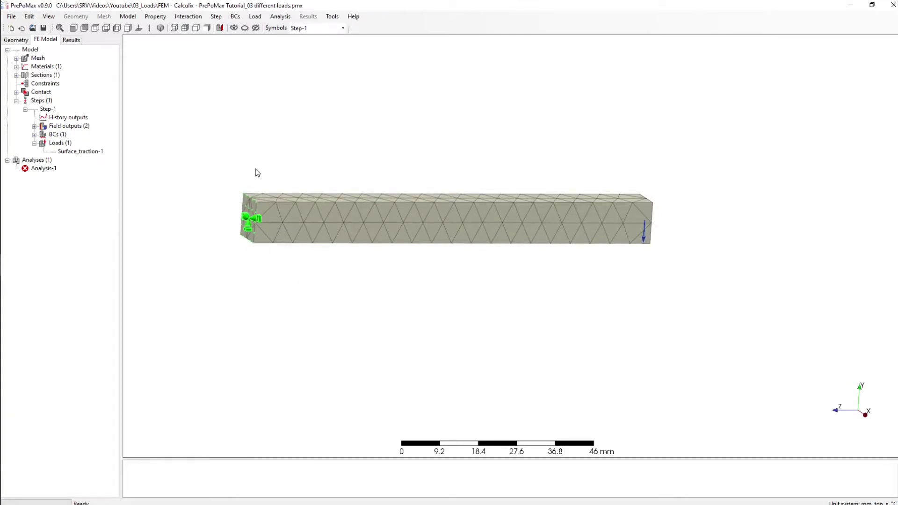
Review the Surface_traction-1 load settings and display the ns_load nodes on the beam's end face.
middle_click_drag(528, 291, 451, 280)
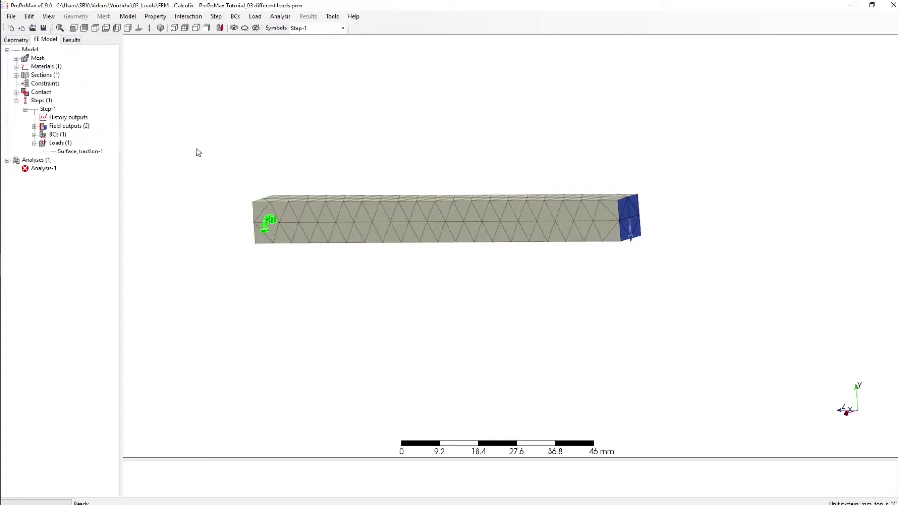
double_click(76, 152)
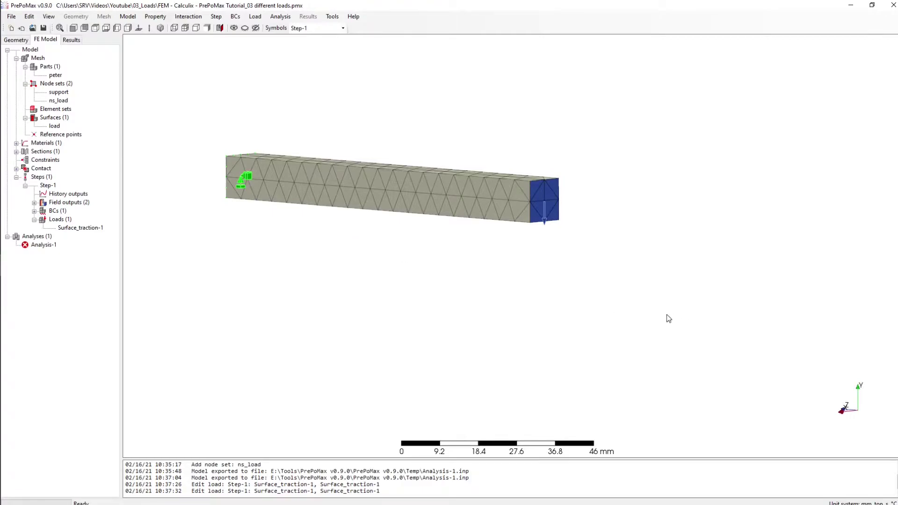
middle_click_drag(669, 319, 642, 316)
scroll(516, 193, "down", 1)
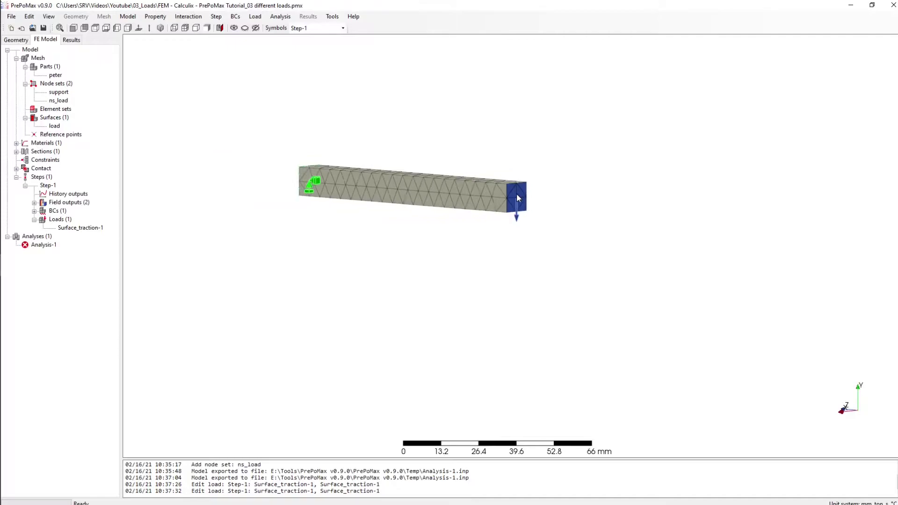
scroll(516, 192, "up", 3)
scroll(516, 193, "down", 1)
left_click(61, 101)
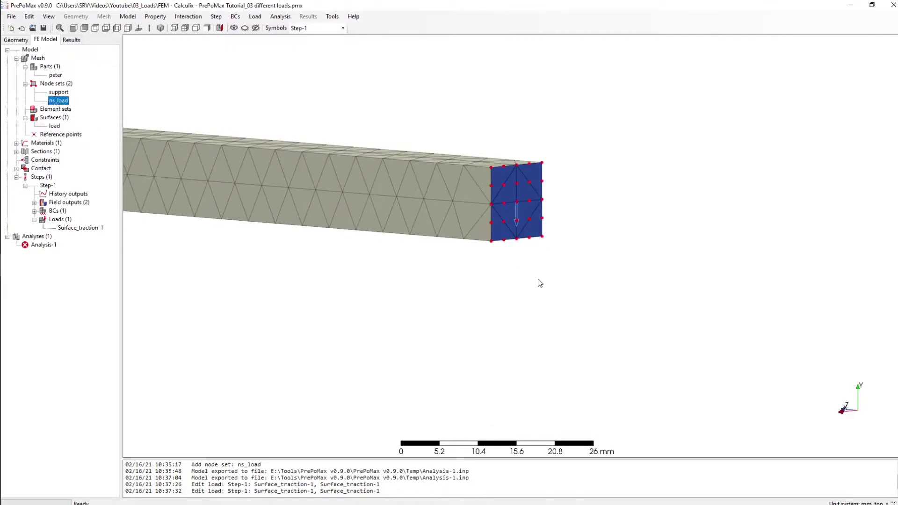
scroll(505, 279, "up", 1)
scroll(492, 209, "up", 1)
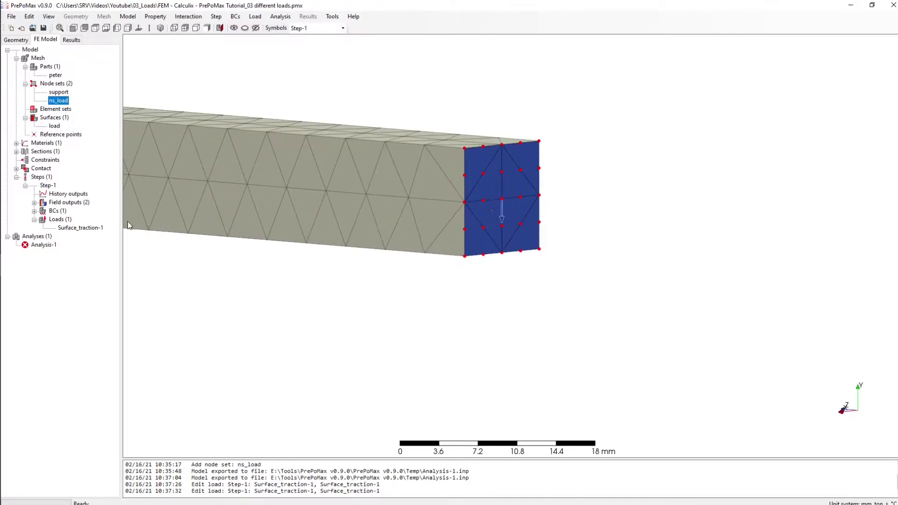
double_click(98, 229)
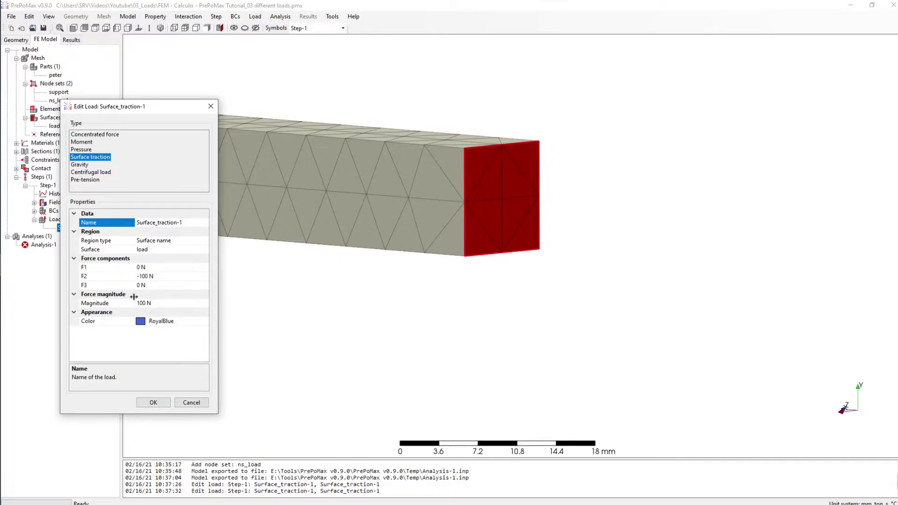
left_click(160, 404)
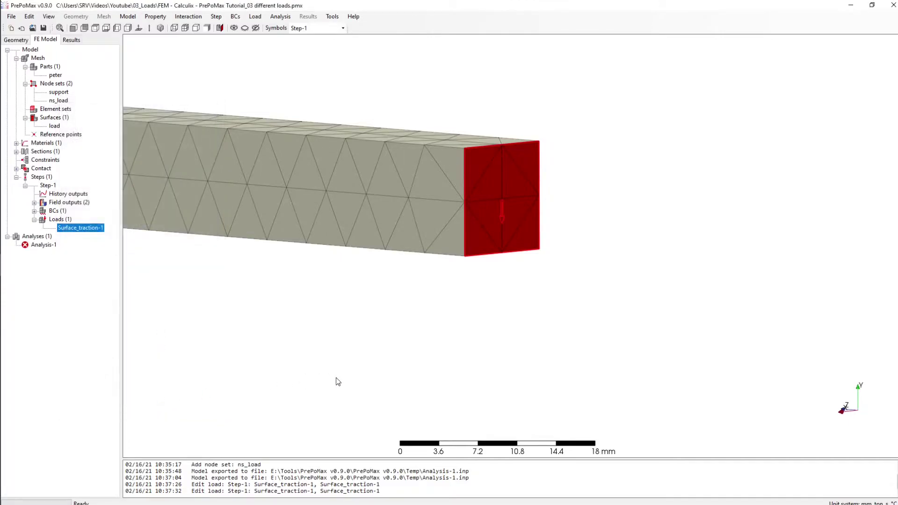
middle_click_drag(379, 353, 345, 351)
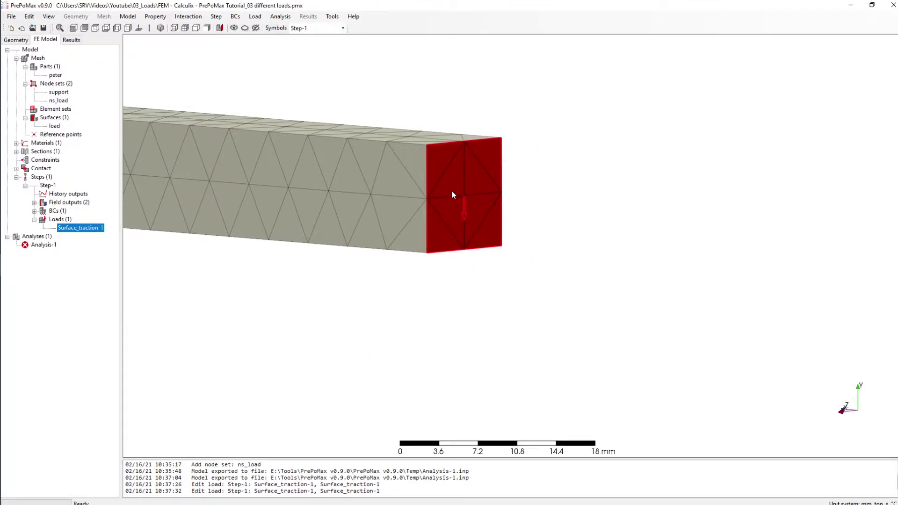
left_click(60, 101)
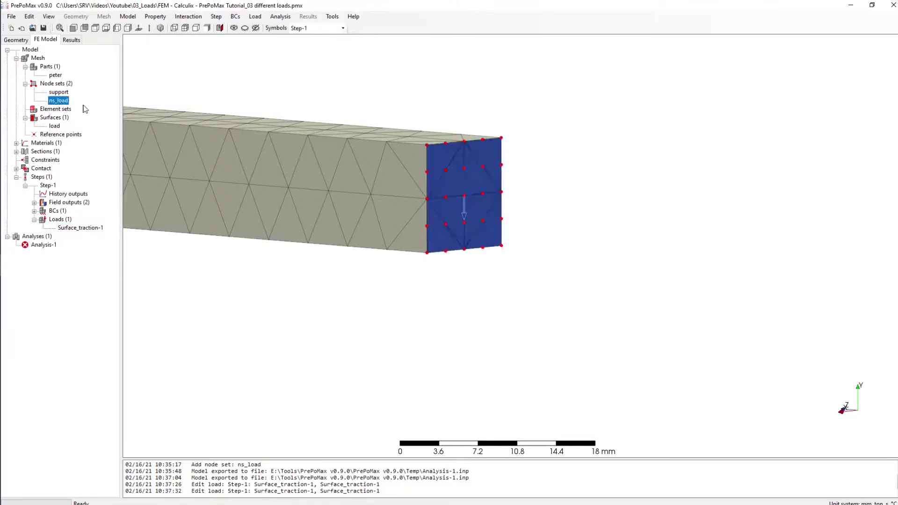
scroll(464, 152, "up", 3)
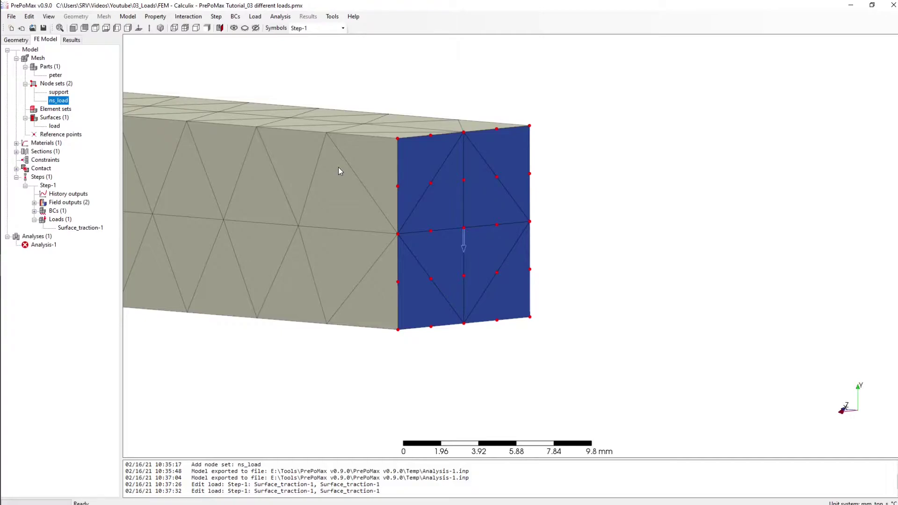
scroll(334, 169, "down", 3)
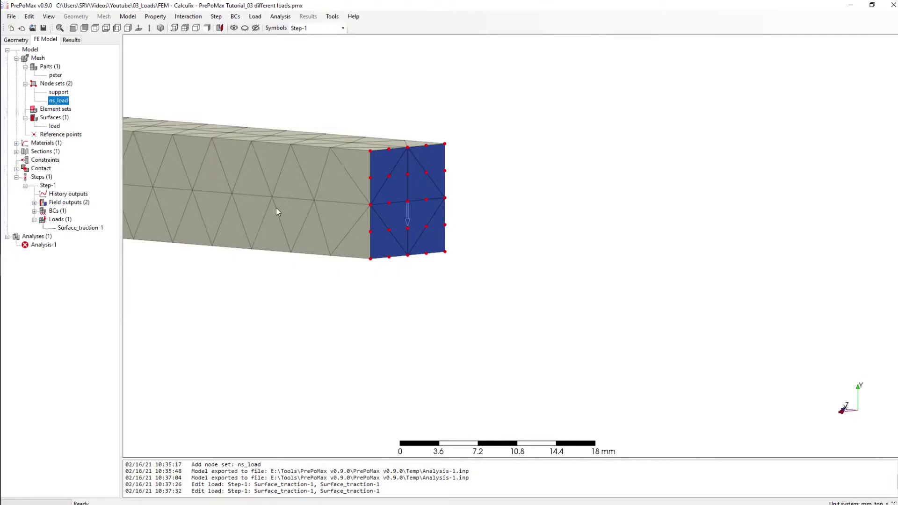
Rerun Analysis-1, overwriting previous files, and view its displacement results (max about 0.19 mm).
left_click(41, 248)
right_click(40, 250)
left_click(70, 265)
left_click(430, 289)
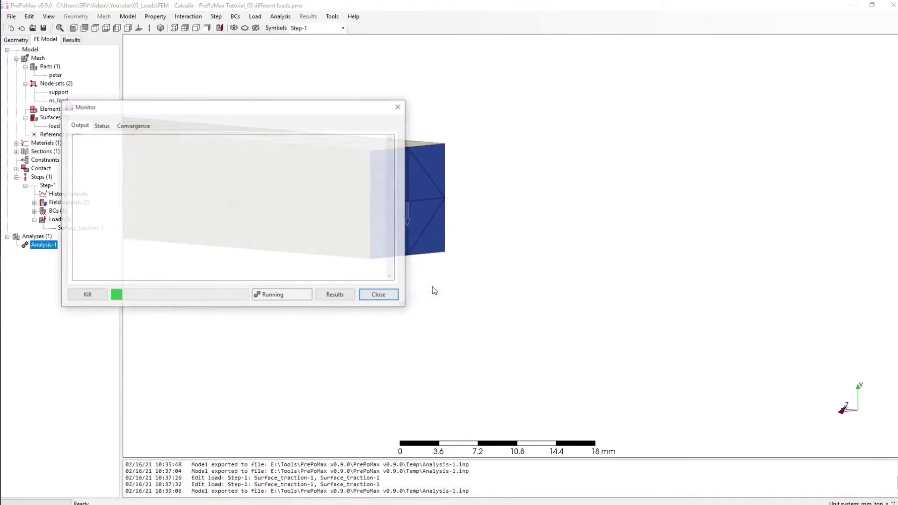
left_click(346, 295)
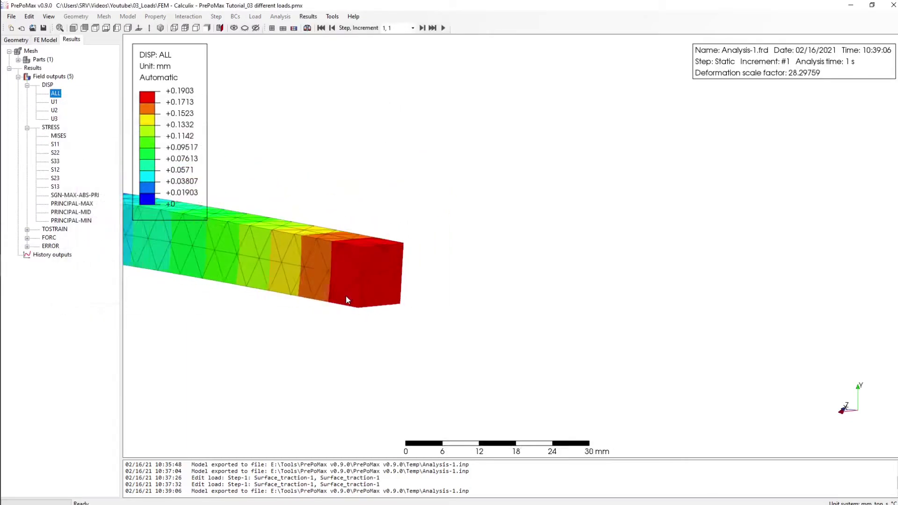
middle_click_drag(351, 305, 513, 307)
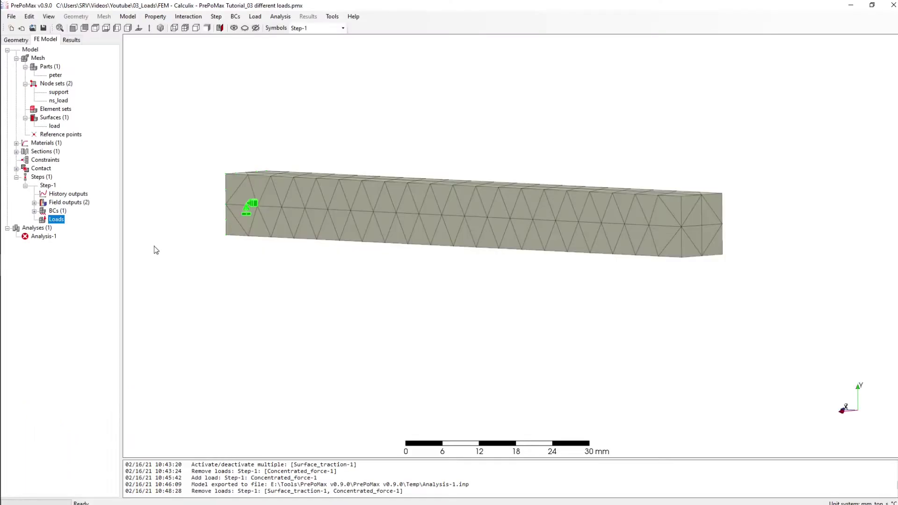
Create a concentrated force on the right end-face nodes (Selection region) with F2 = -100 N.
right_click(54, 222)
left_click(71, 226)
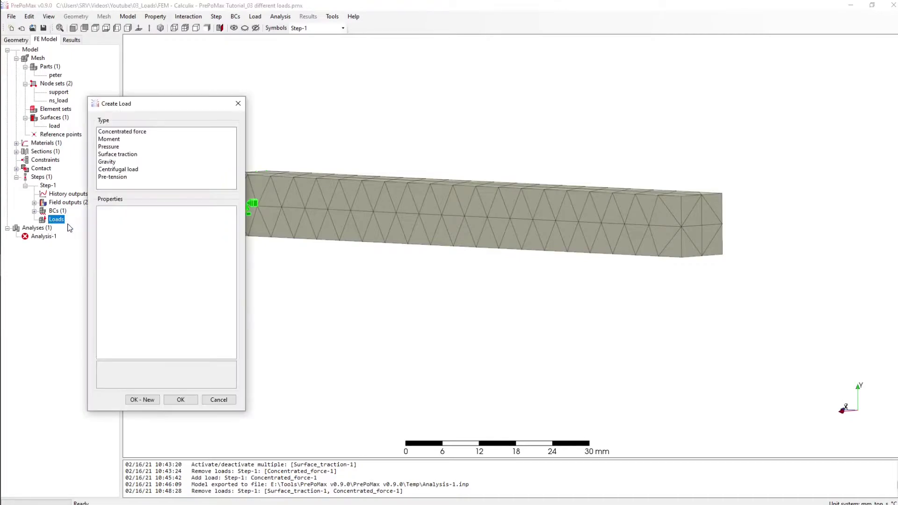
left_click(147, 135)
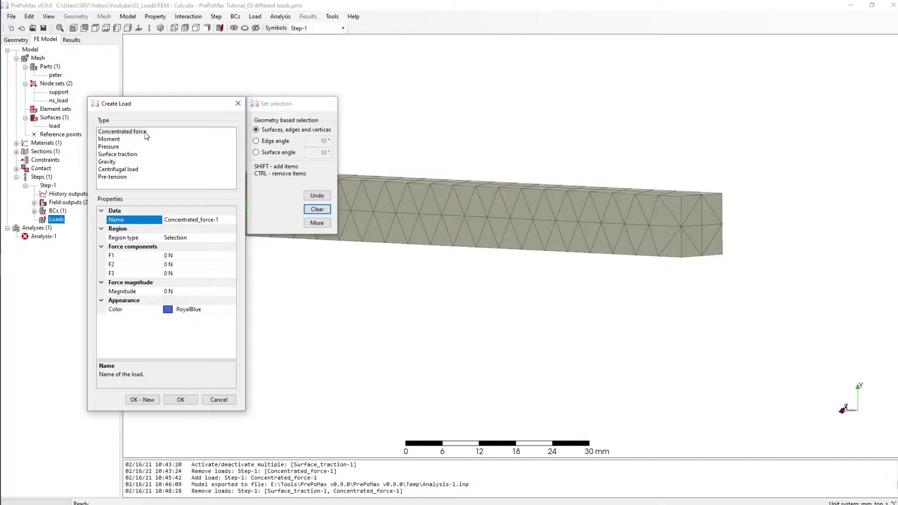
left_click(713, 212)
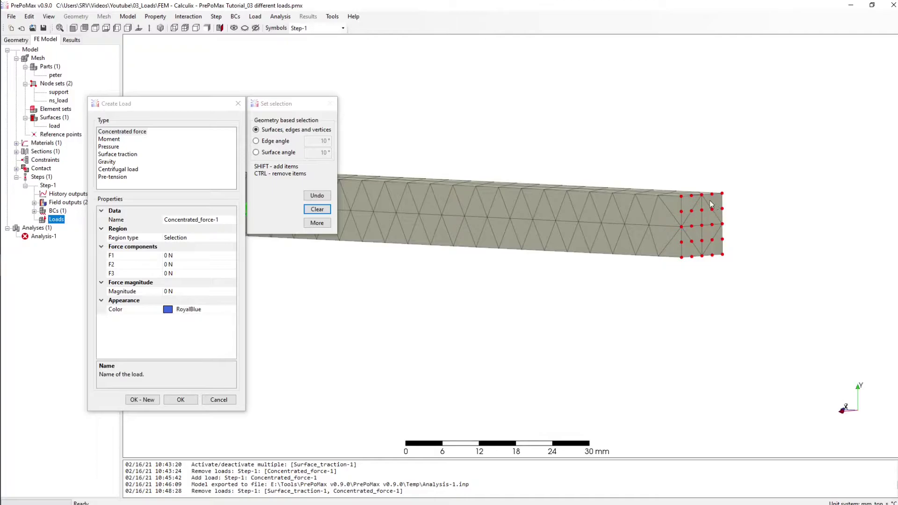
left_click(196, 237)
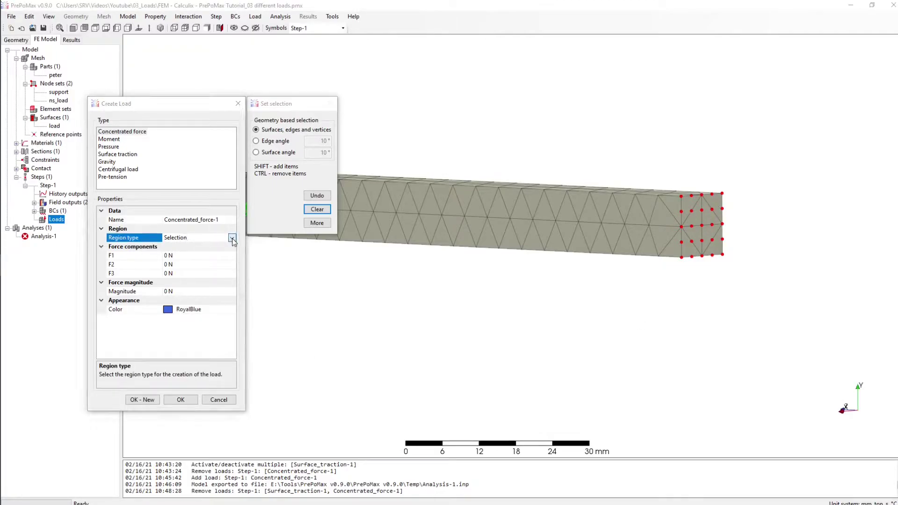
left_click(232, 238)
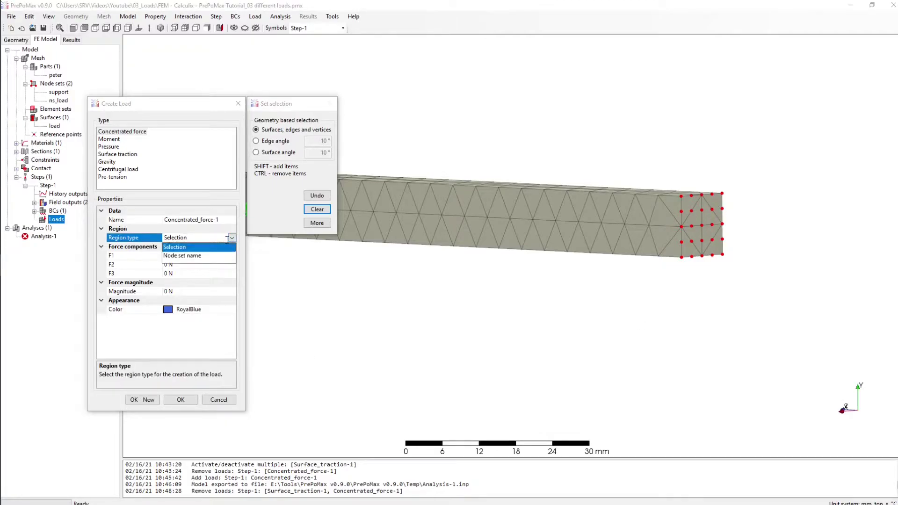
left_click(182, 248)
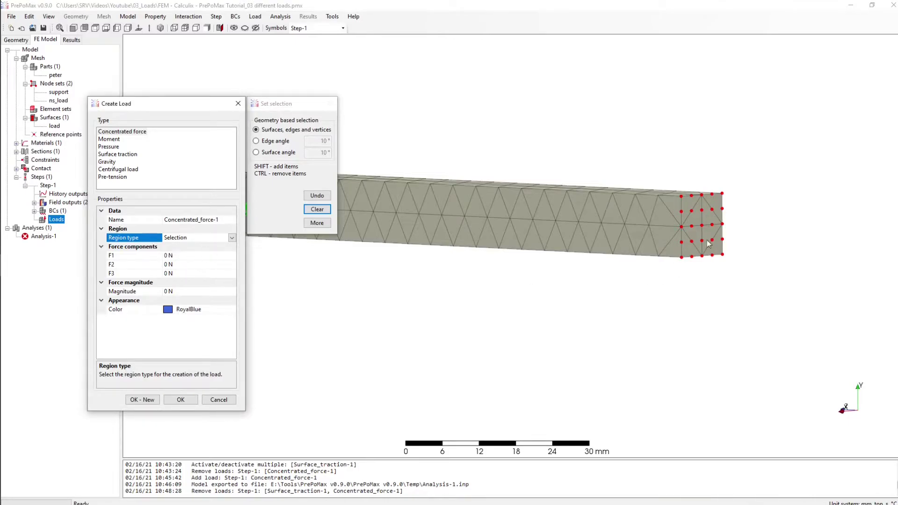
left_click(700, 226)
left_click(176, 264)
type("100")
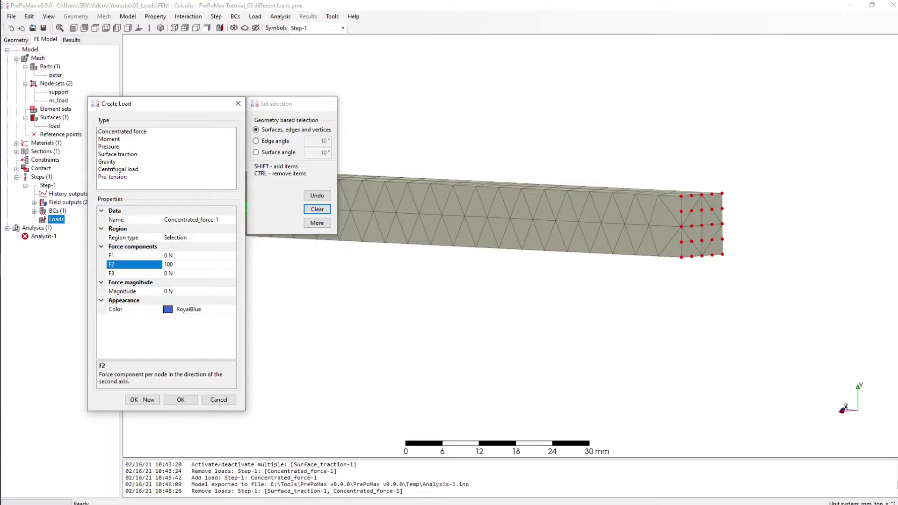
type("-")
key("Return")
left_click(180, 399)
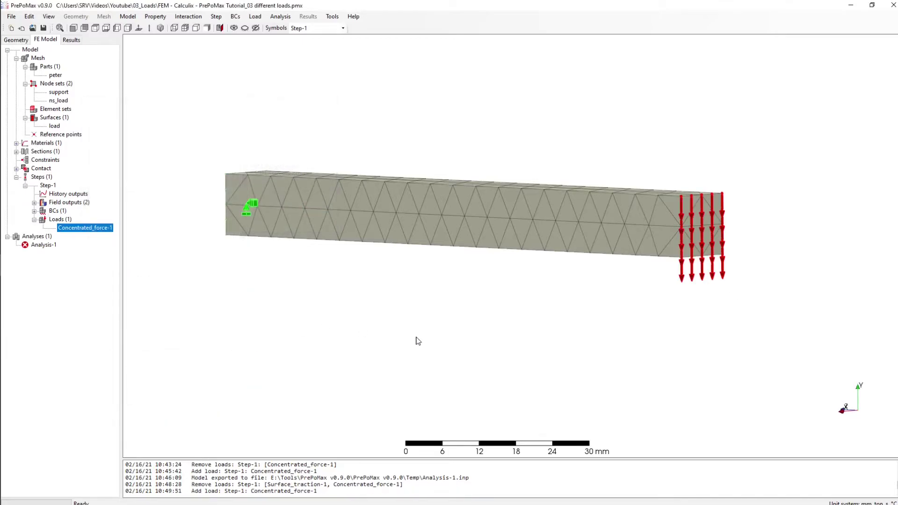
middle_click_drag(566, 349, 493, 313)
scroll(628, 192, "up", 5)
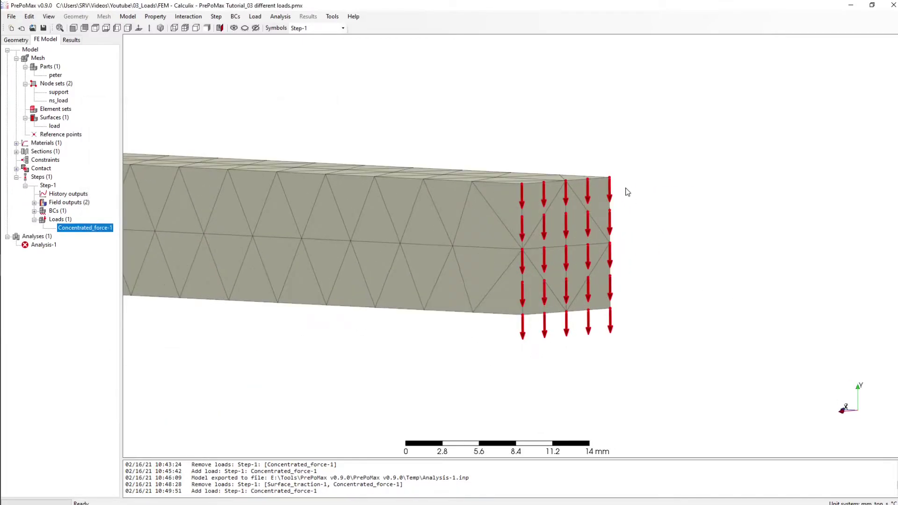
middle_click_drag(564, 245, 541, 189)
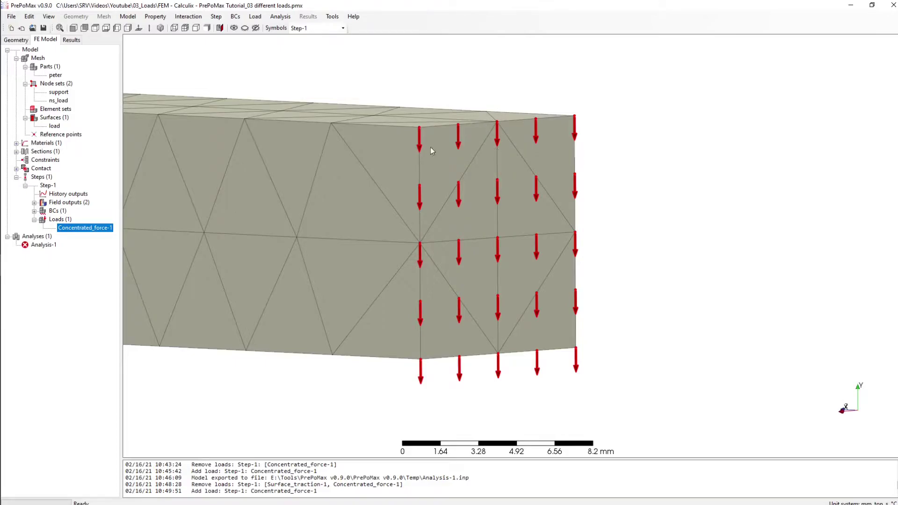
scroll(491, 252, "down", 2)
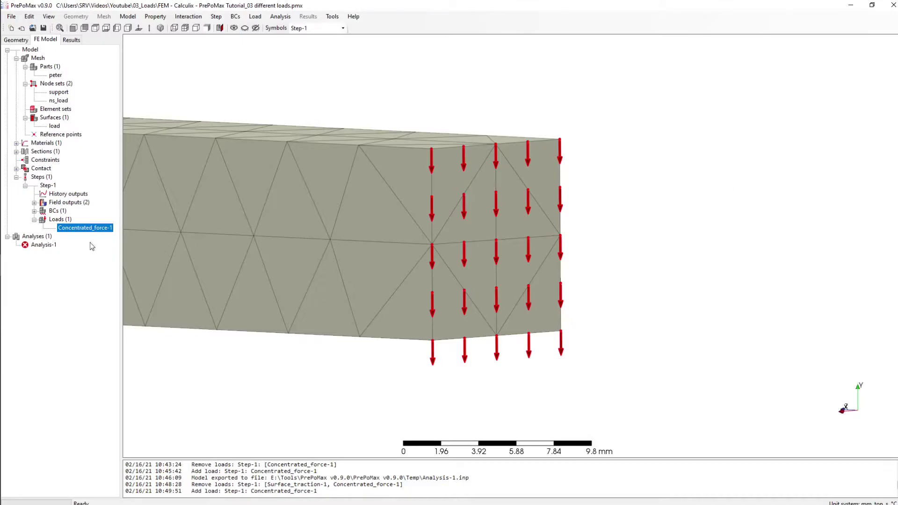
Rerun Analysis-1 with the concentrated force and view displacements peaking at 4.76 mm.
left_click(51, 246)
right_click(52, 247)
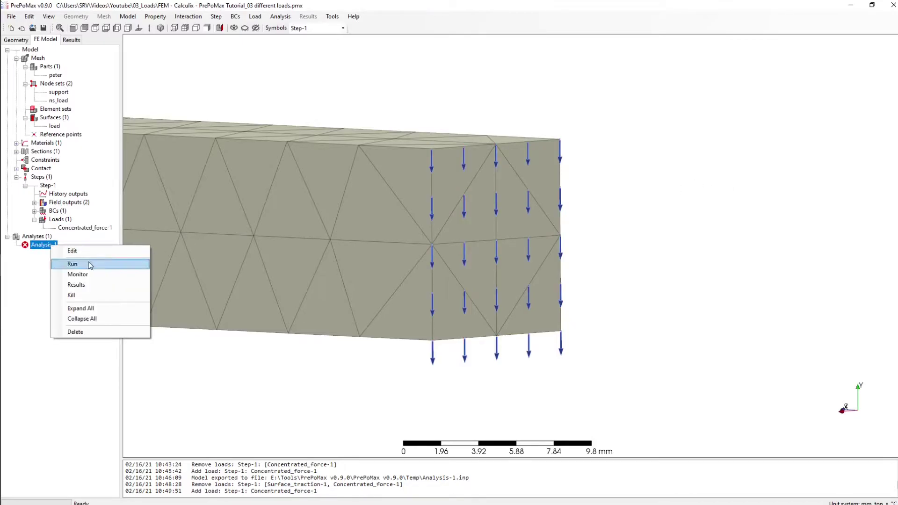
left_click(89, 263)
left_click(439, 289)
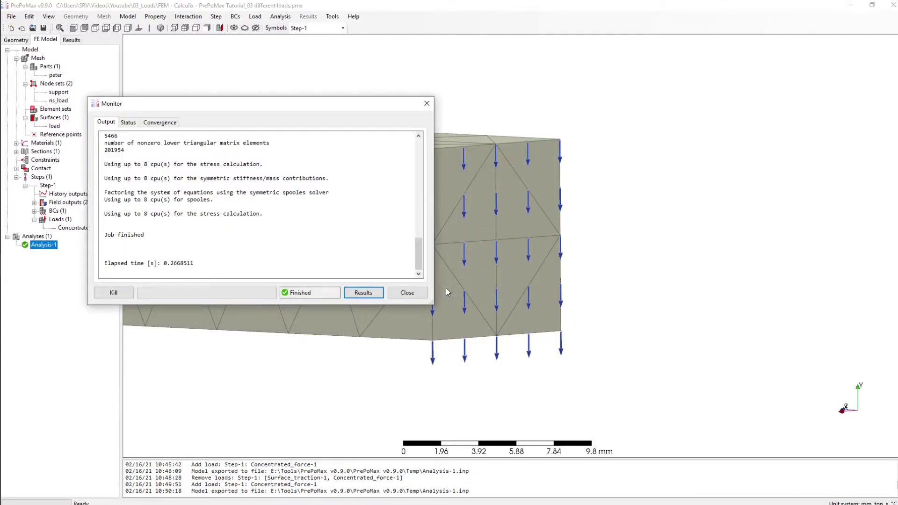
left_click(361, 295)
scroll(437, 259, "down", 3)
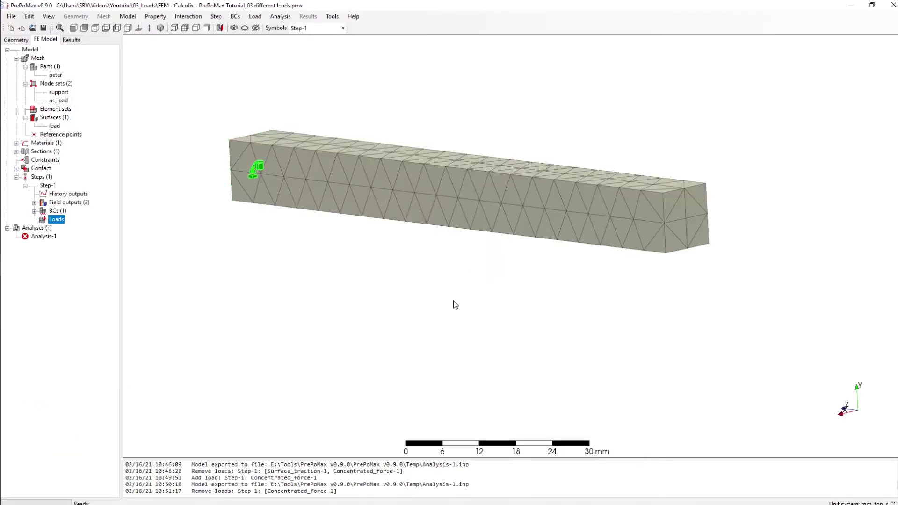
Create a pressure load of 100 MPa on the beam's top face.
right_click(65, 221)
left_click(66, 224)
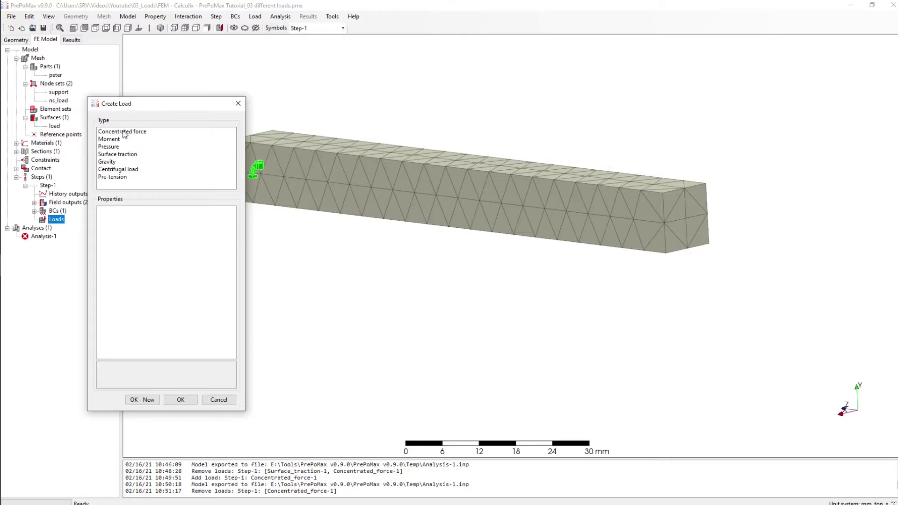
left_click(115, 149)
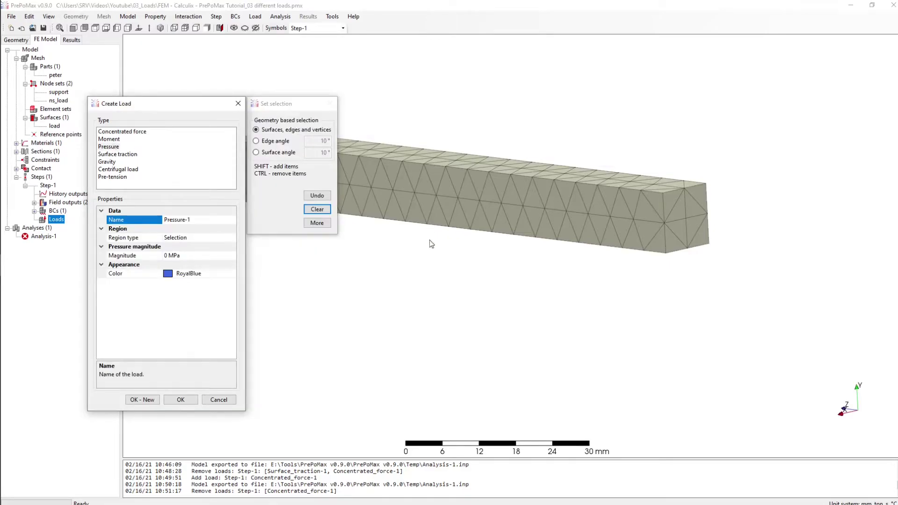
middle_click_drag(430, 240, 469, 225)
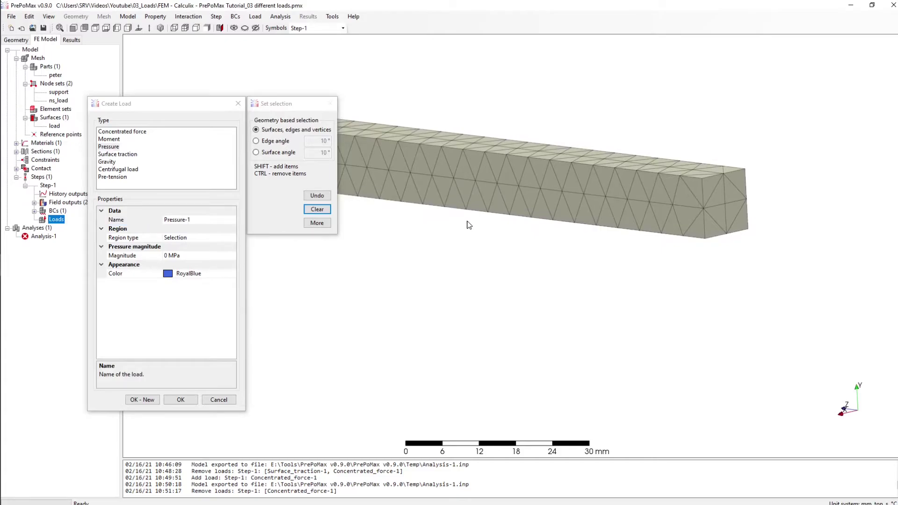
scroll(491, 216, "down", 3)
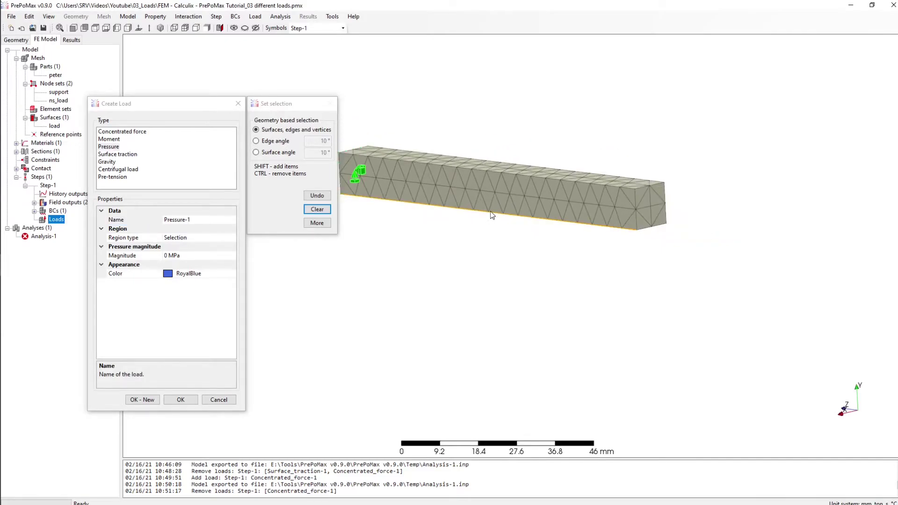
middle_click_drag(492, 230, 516, 248)
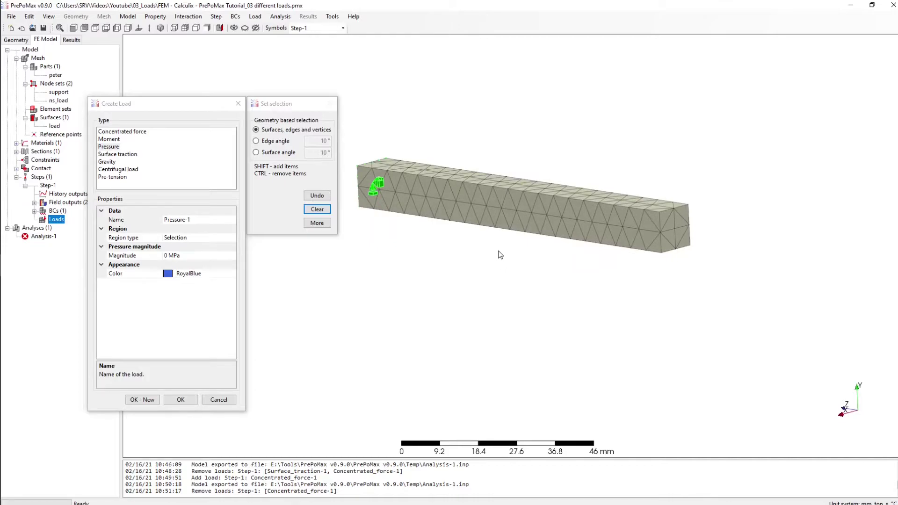
left_click(564, 188)
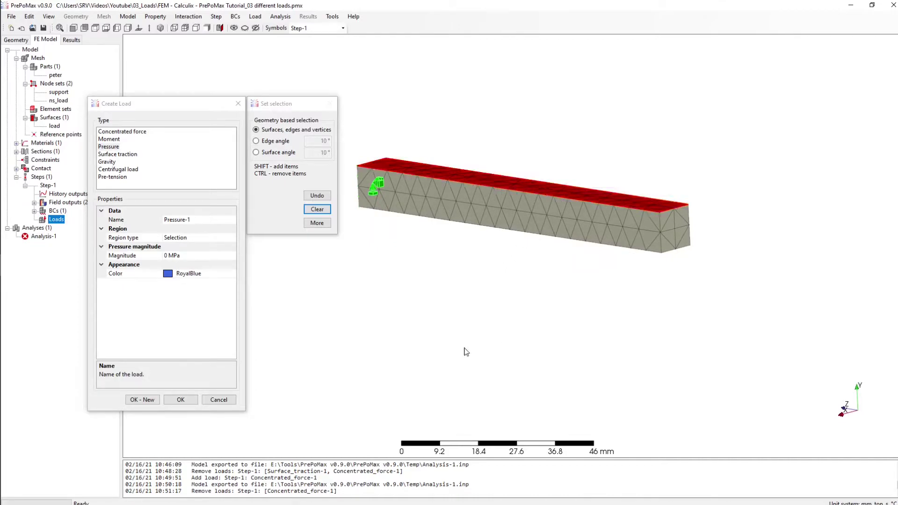
left_click(162, 256)
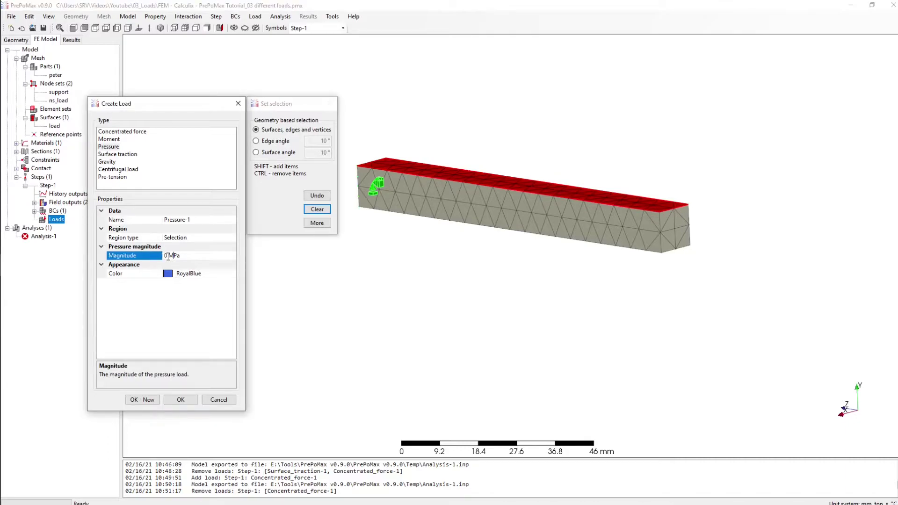
key("Delete")
key("Delete")
type("100")
left_click(181, 399)
Rerun Analysis-1 with the pressure and inspect the deformed beam, peaking at 71.32 mm.
right_click(30, 245)
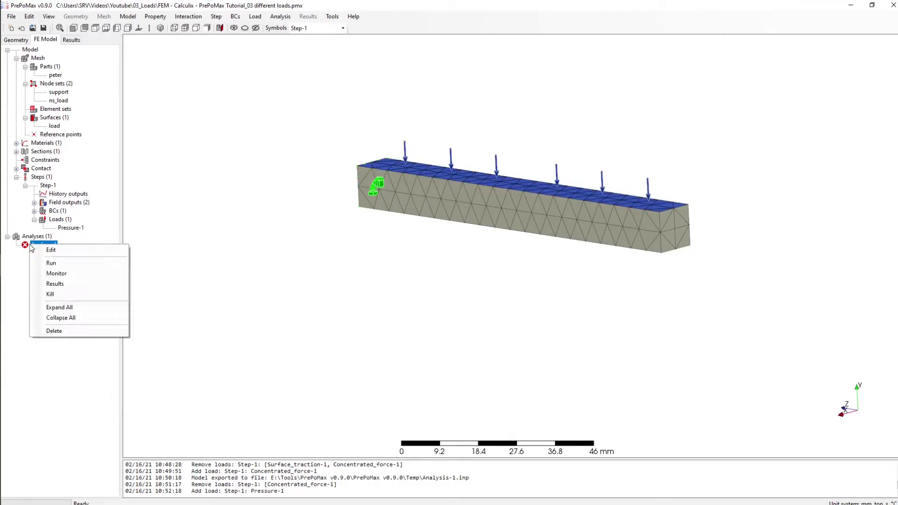
left_click(49, 259)
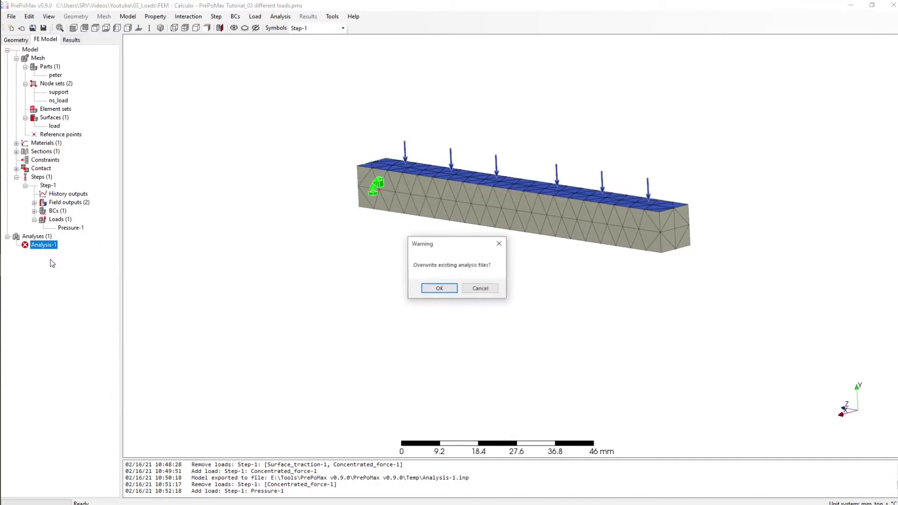
left_click(433, 288)
left_click(364, 293)
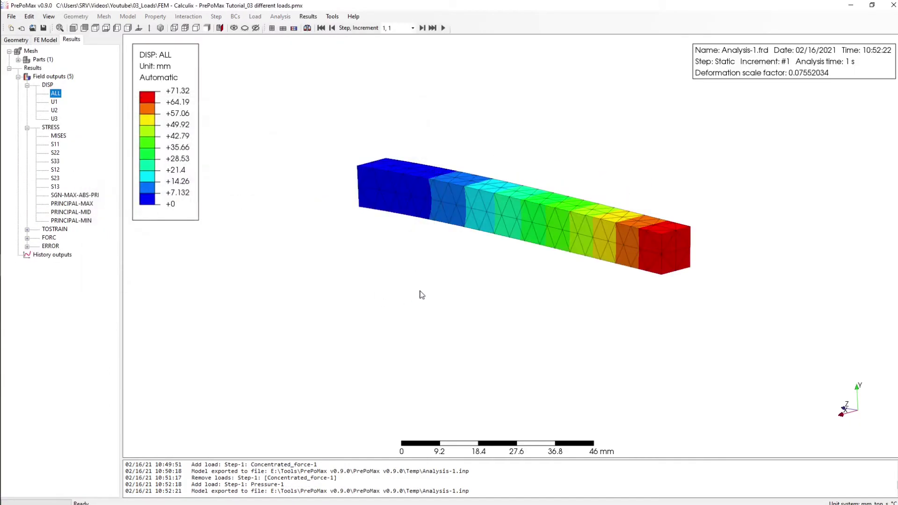
middle_click_drag(439, 271, 451, 287)
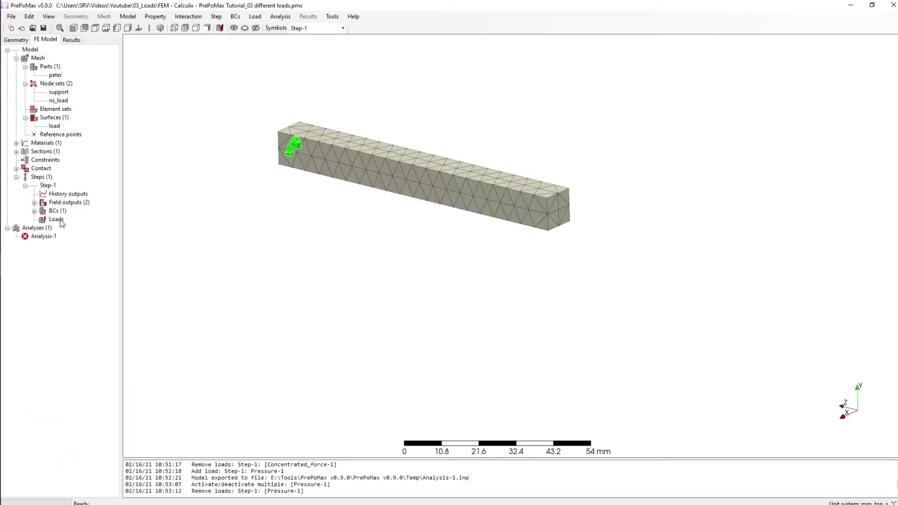
Start a gravity load whose region type is Part name, covering the whole beam part.
right_click(65, 223)
left_click(85, 226)
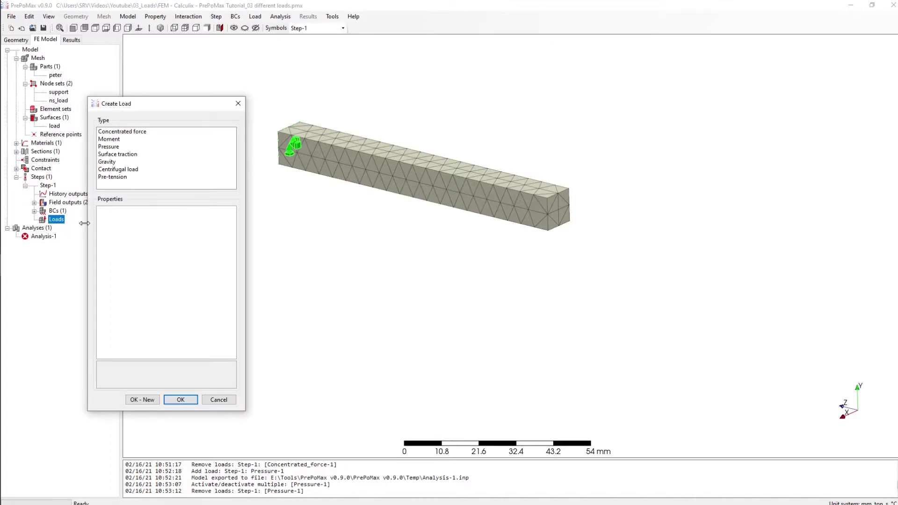
left_click(113, 161)
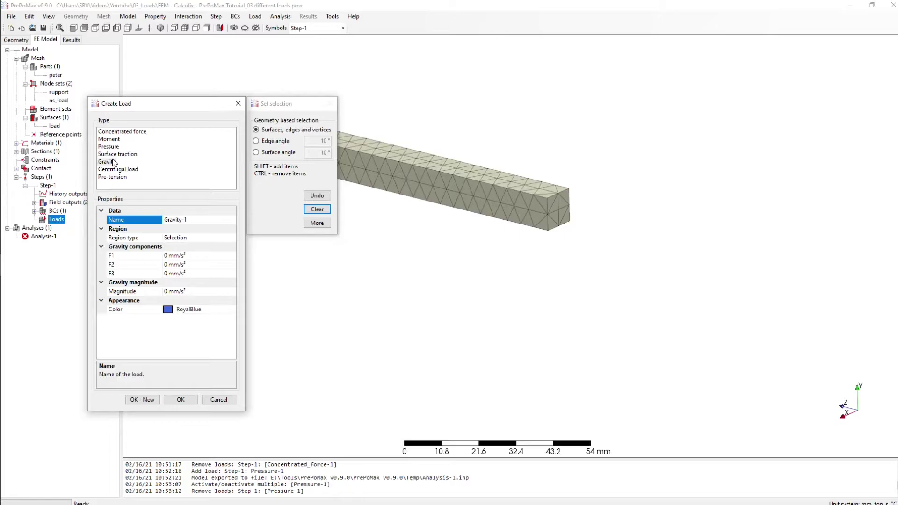
middle_click_drag(472, 304, 549, 318)
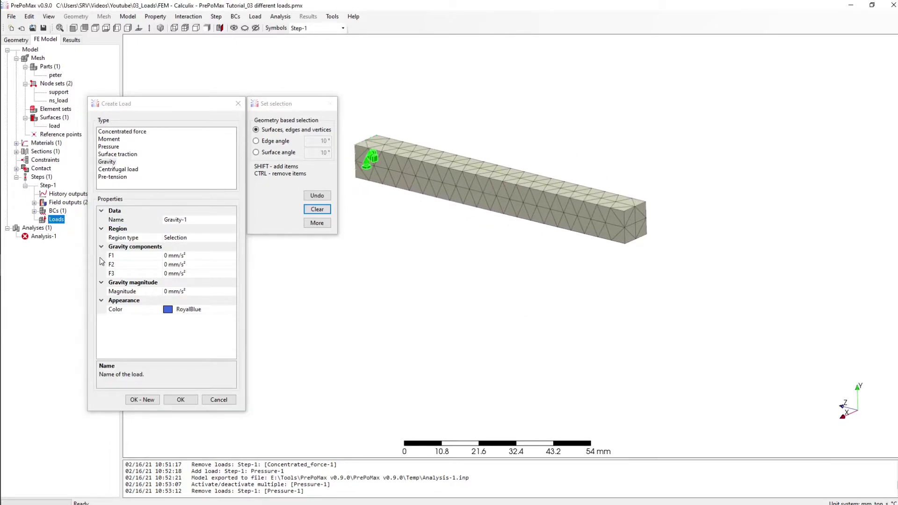
left_click(223, 238)
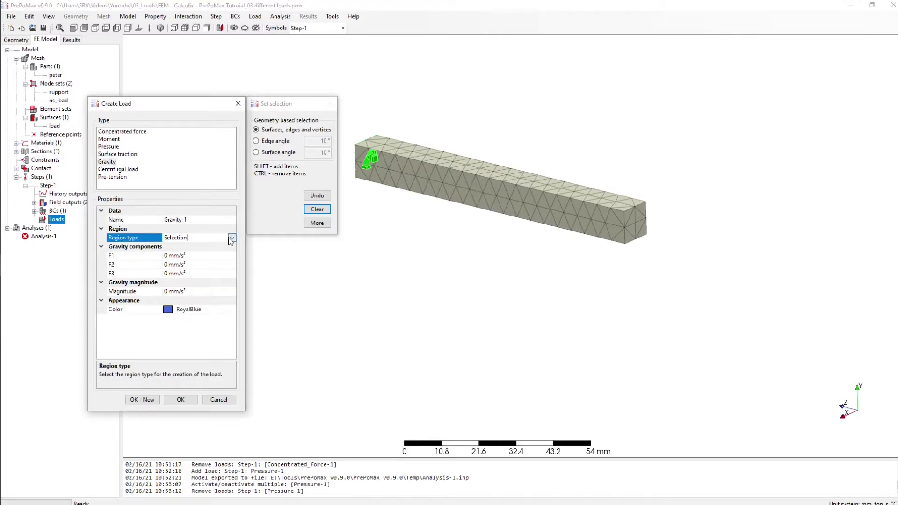
left_click(231, 238)
left_click(179, 253)
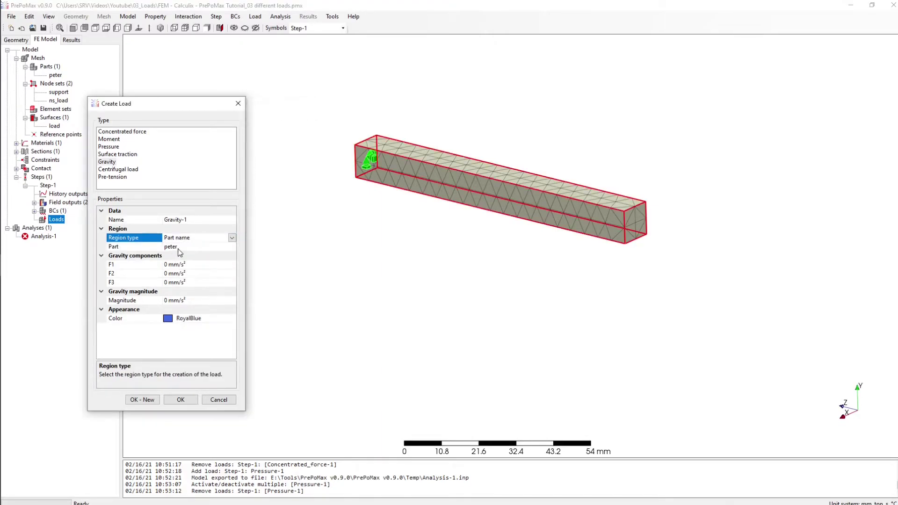
left_click(220, 248)
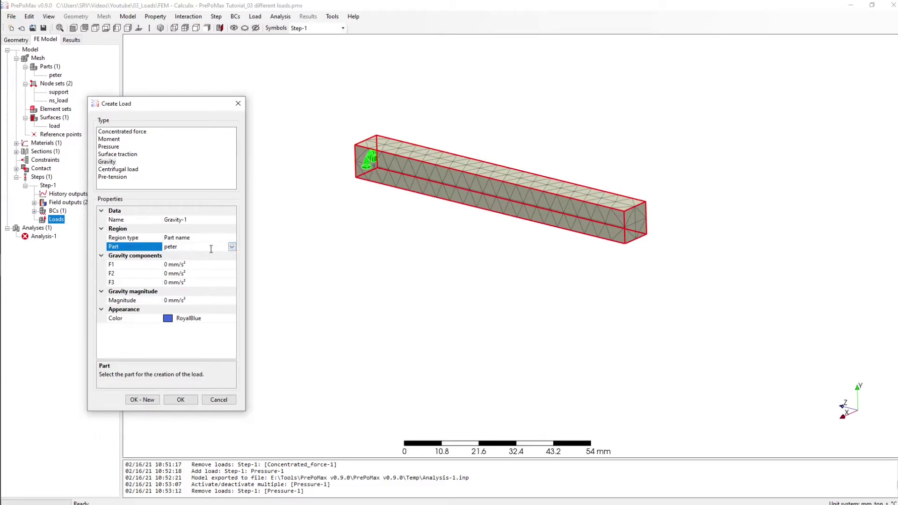
Set the gravity F2 component to -9.81 m/s² (-9810 mm/s²) and create Gravity-1.
left_click(168, 274)
double_click(168, 274)
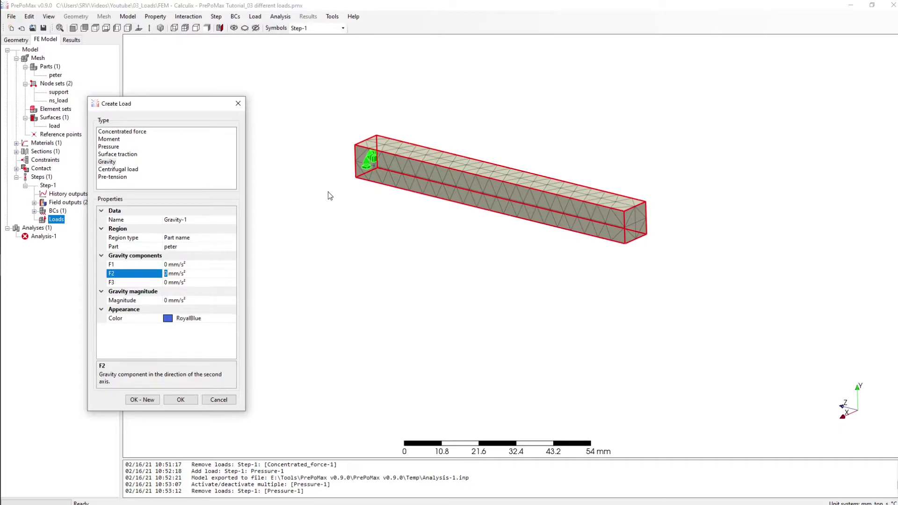
type("9.81")
key("Return")
type("-")
left_click(186, 399)
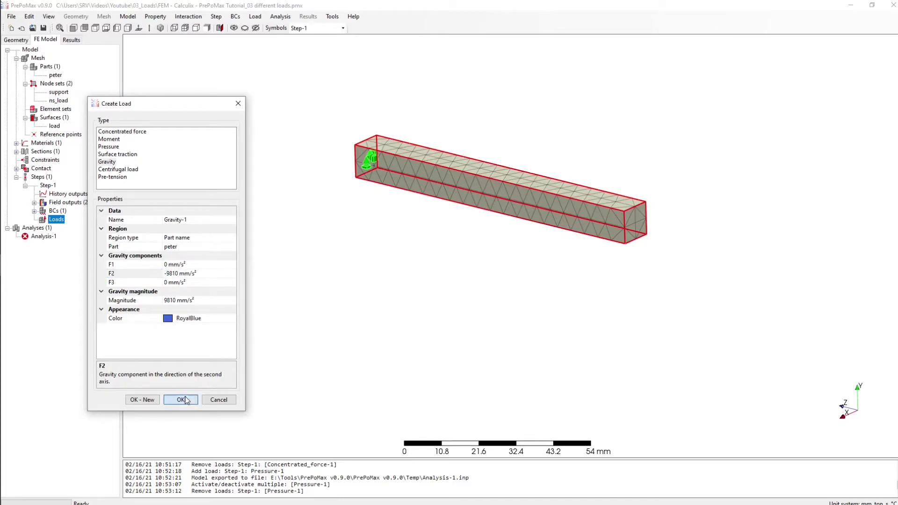
Rerun Analysis-1 with gravity and view displacements peaking at 0.0004972 mm.
left_click(42, 244)
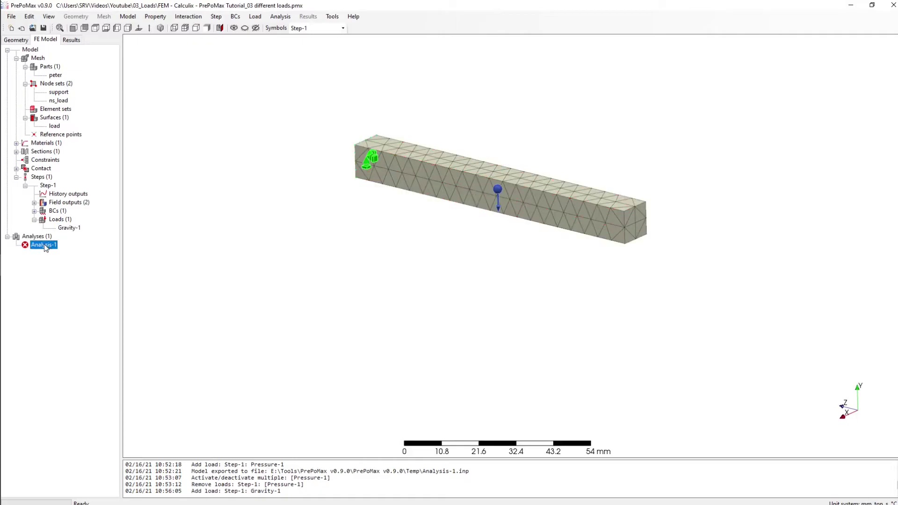
right_click(44, 244)
left_click(67, 263)
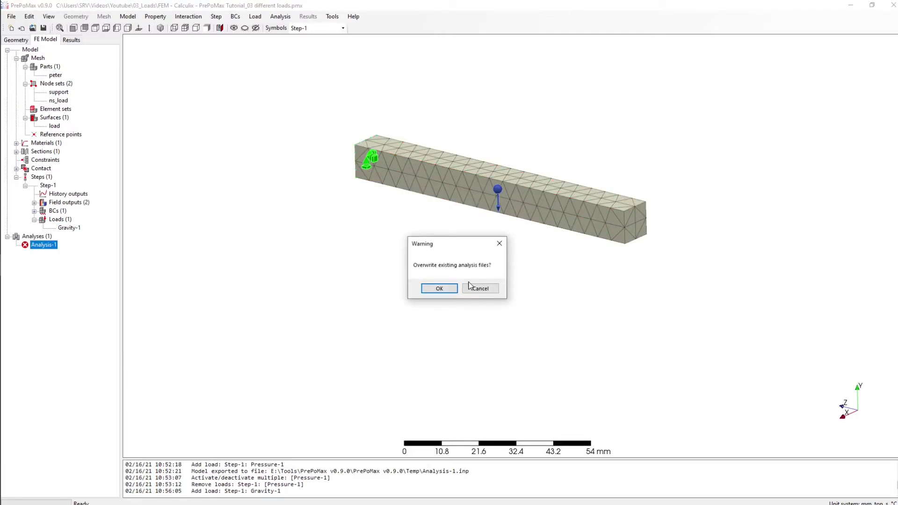
left_click(440, 289)
left_click(364, 293)
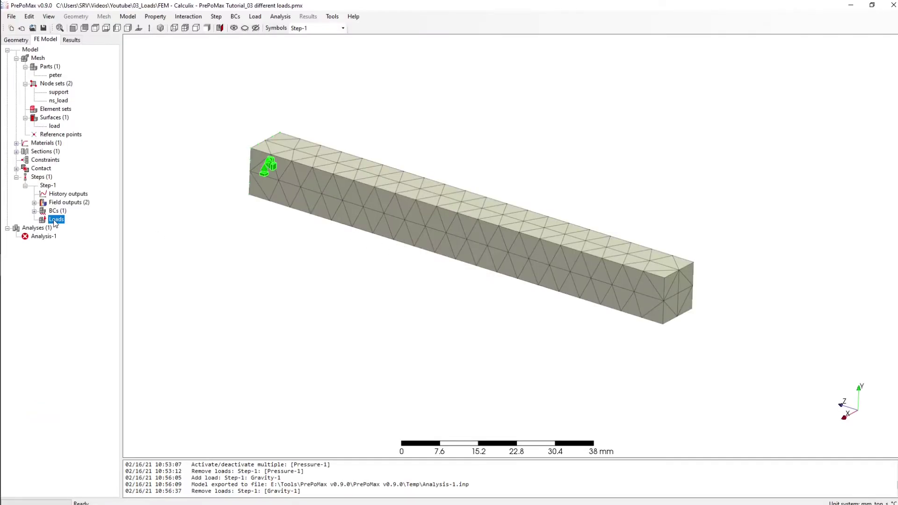
Create a moment load on the free end-face nodes with M3 = 100 N·mm per node.
right_click(55, 221)
left_click(74, 226)
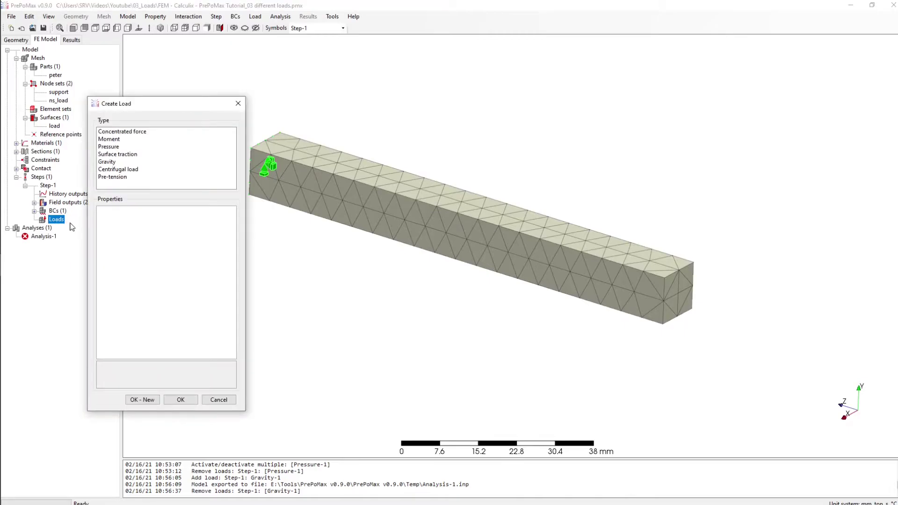
left_click(114, 140)
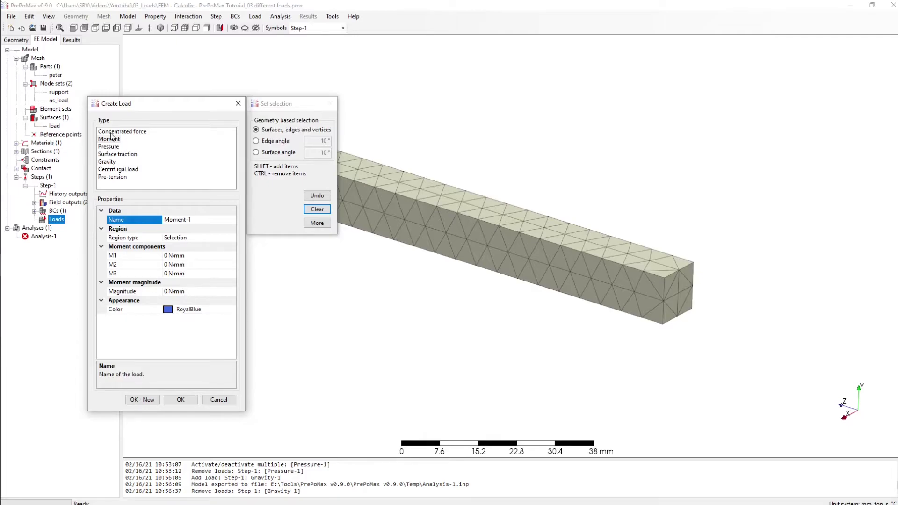
left_click(685, 288)
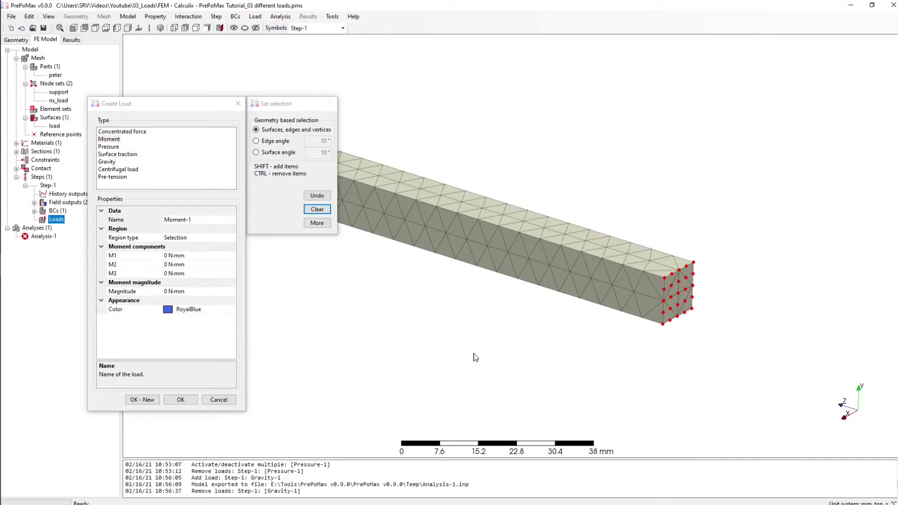
left_click(168, 275)
double_click(166, 274)
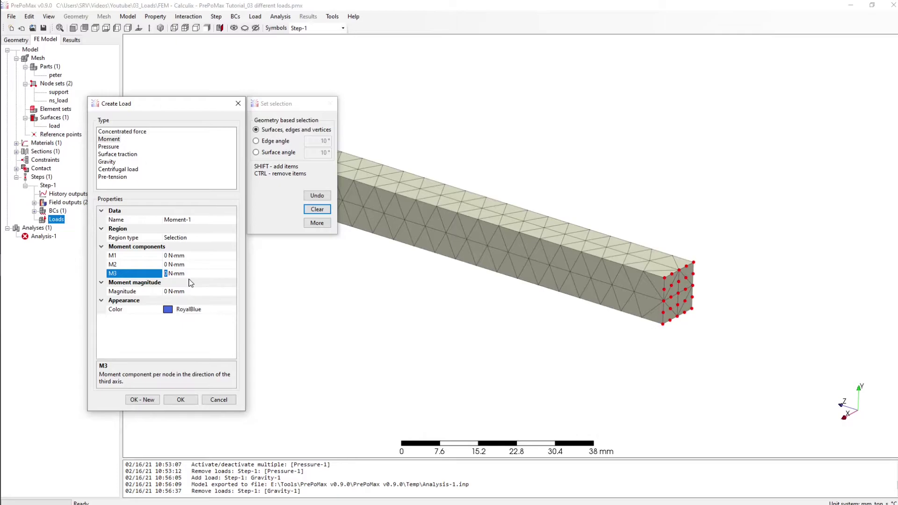
type("100")
left_click(184, 401)
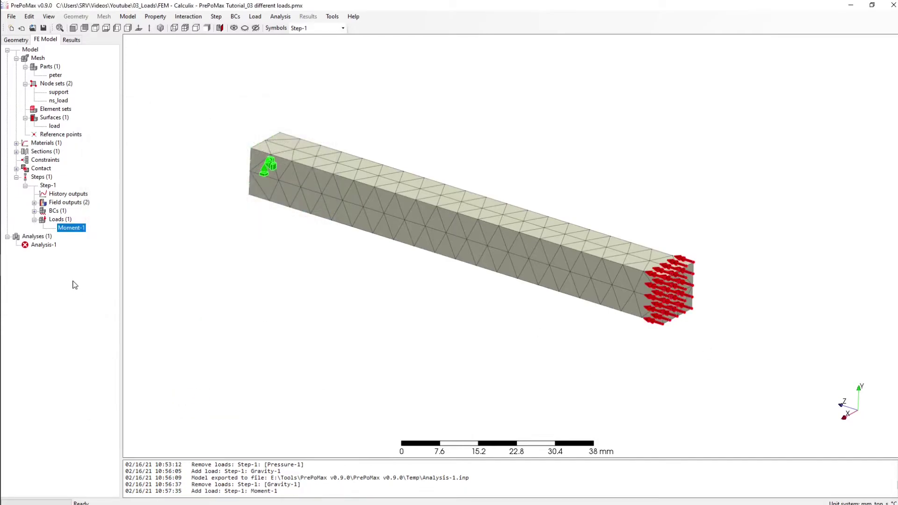
Rerun Analysis-1 with the Moment-1 load, overwriting the previous analysis files.
left_click(46, 246)
right_click(46, 247)
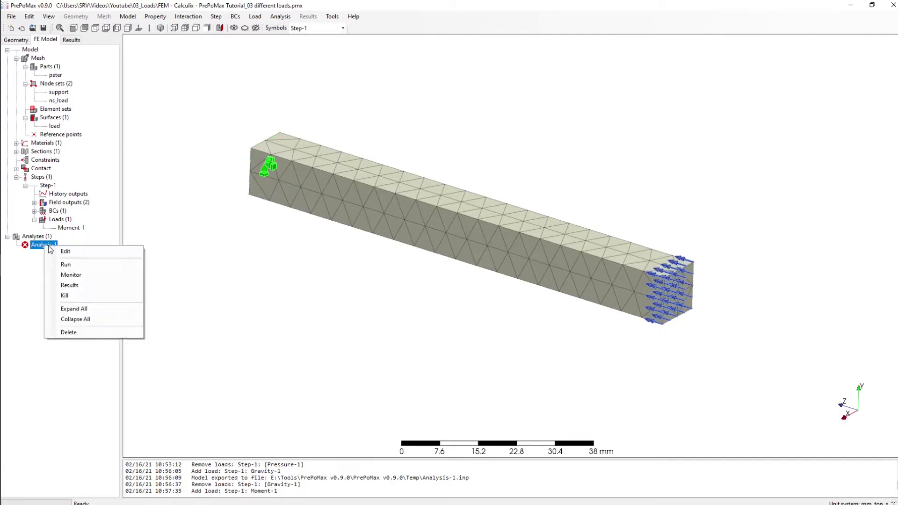
left_click(70, 264)
left_click(439, 288)
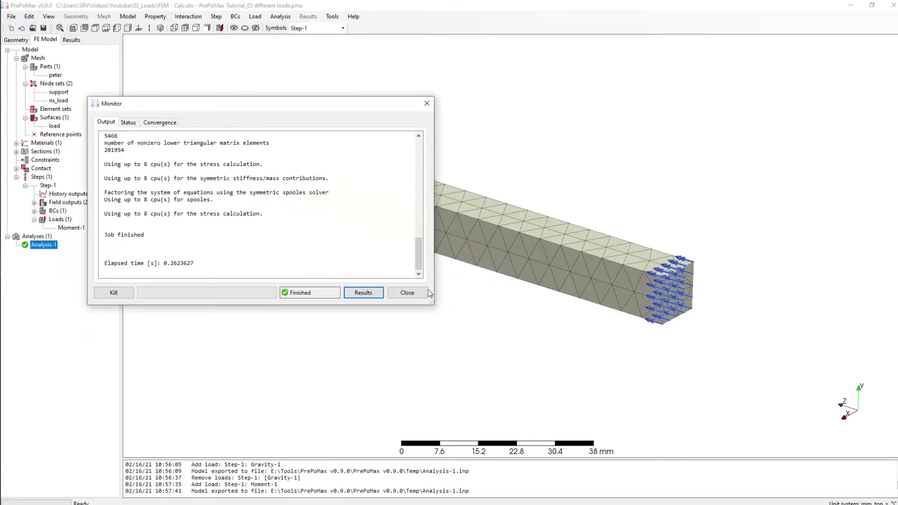
Load the results, view the von Mises stress, and return to the FE model.
left_click(362, 294)
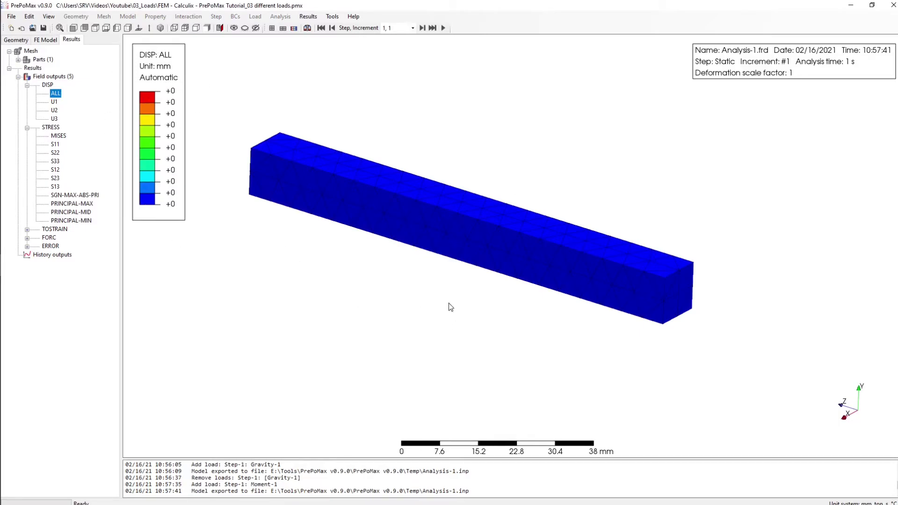
left_click(61, 136)
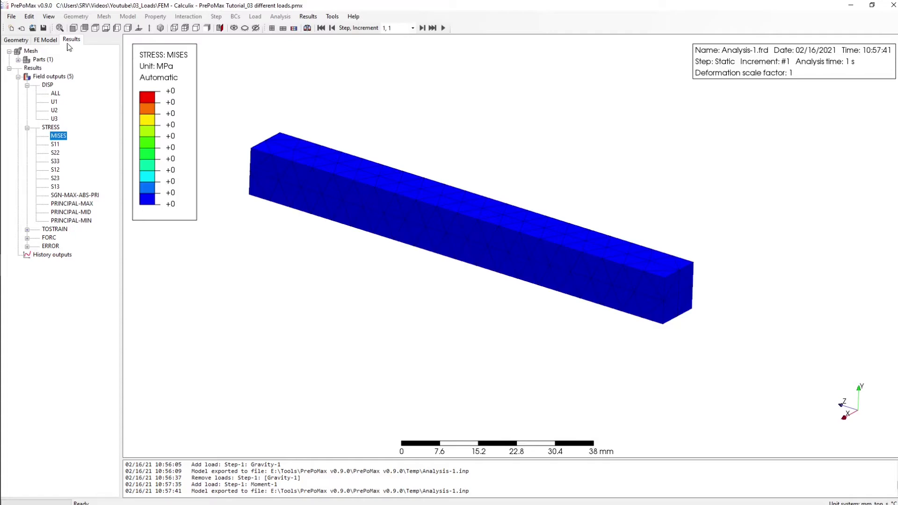
left_click(46, 40)
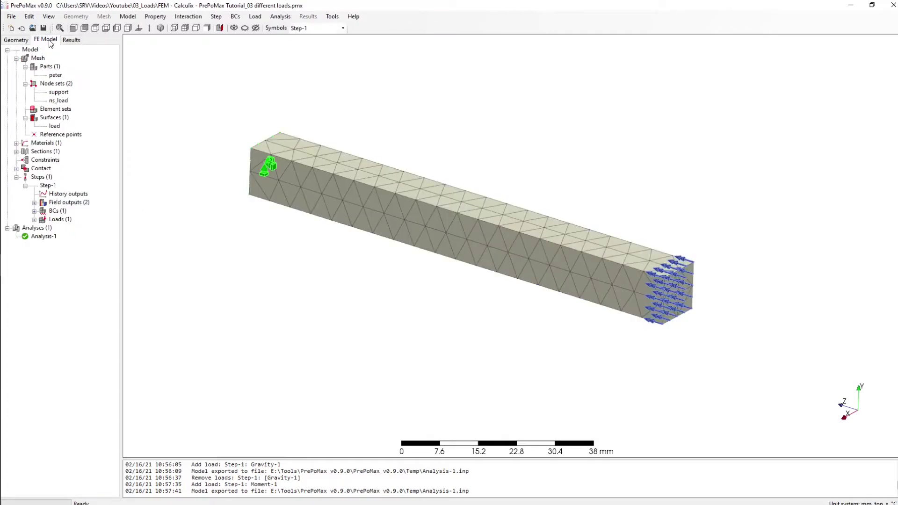
Delete the Moment-1 load from Step-1's loads.
left_click(34, 220)
left_click(62, 228)
right_click(61, 229)
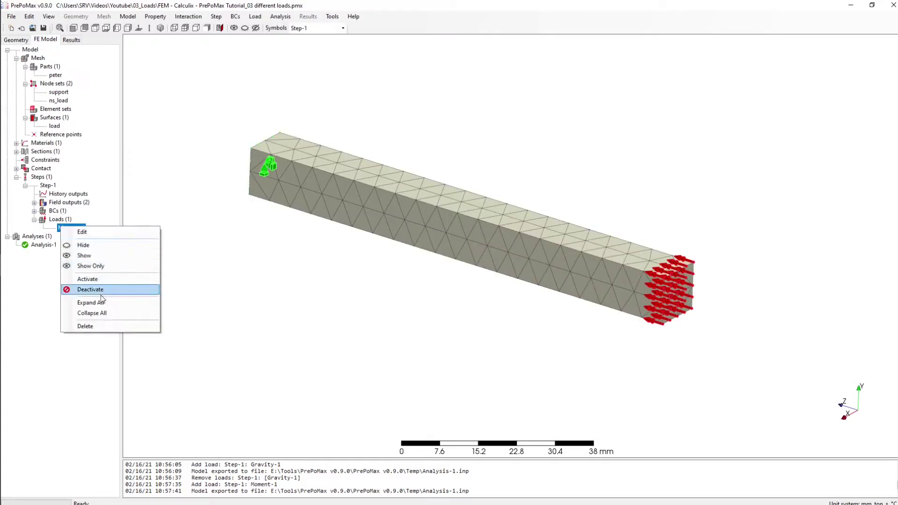
left_click(81, 327)
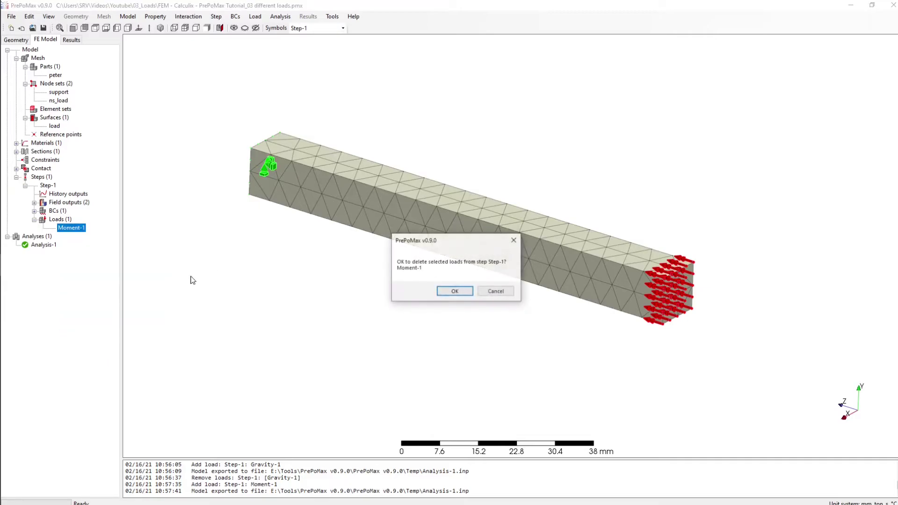
left_click(454, 292)
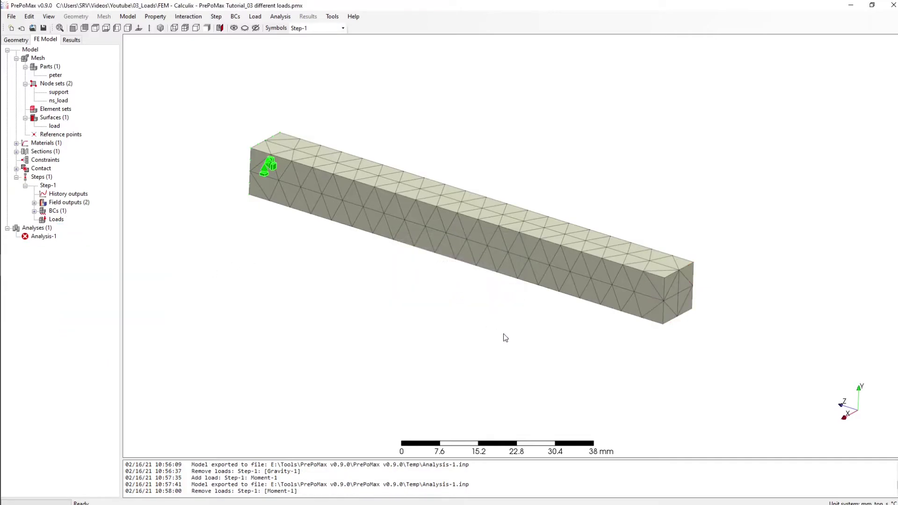
middle_click_drag(504, 337, 473, 312)
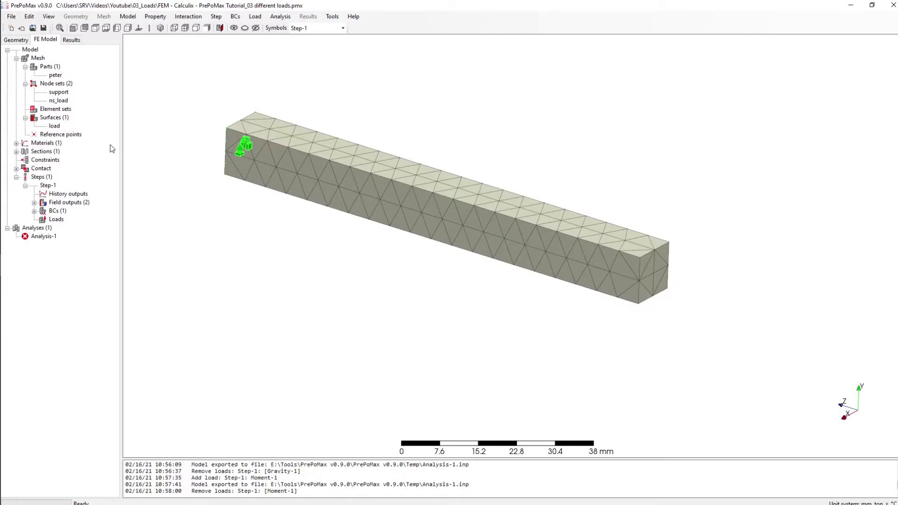
left_click(73, 136)
Query node 166 at the end-face centre and read its coordinates in the log.
left_click(332, 17)
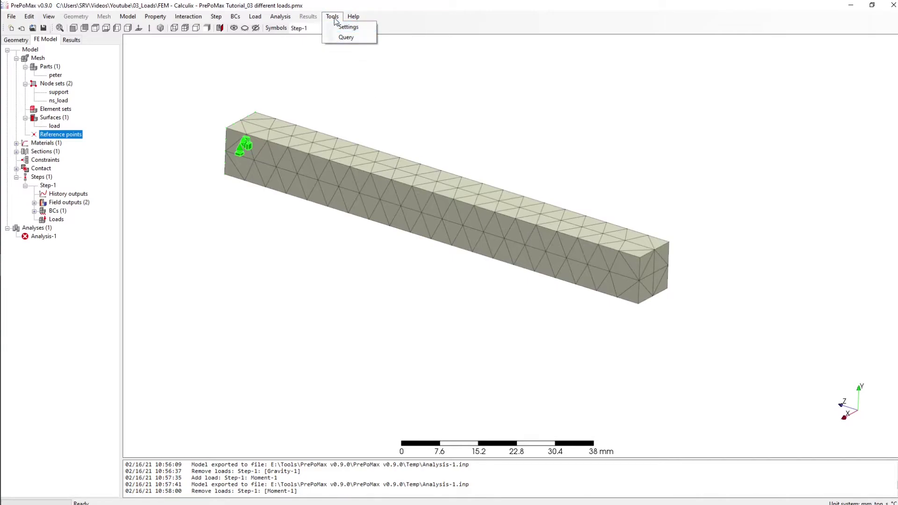
left_click(337, 37)
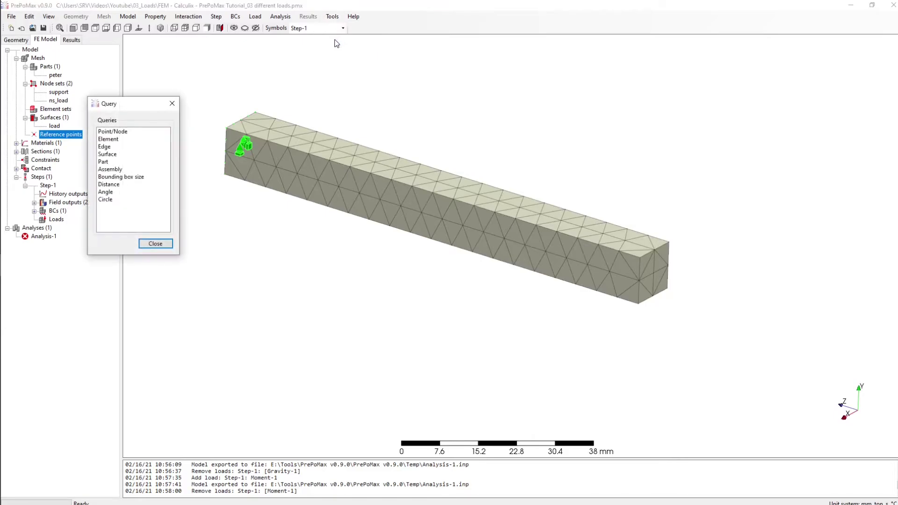
left_click(123, 133)
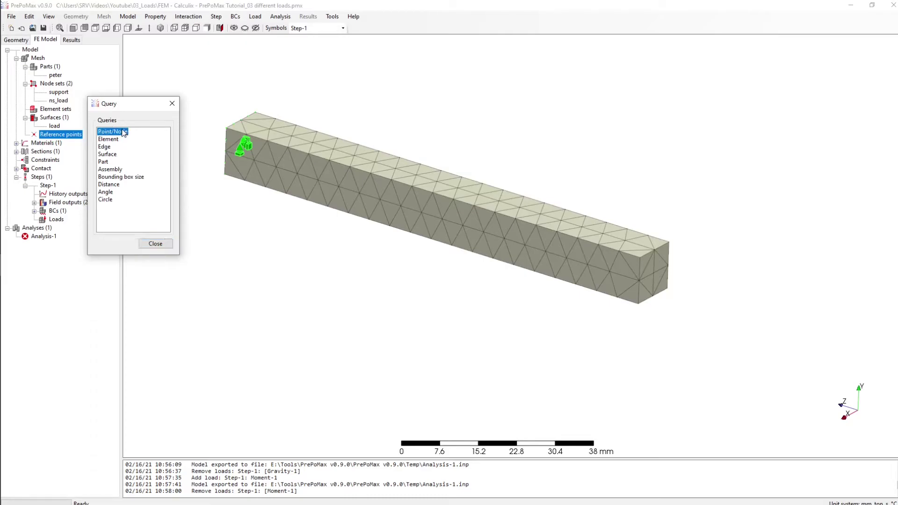
left_click(653, 272)
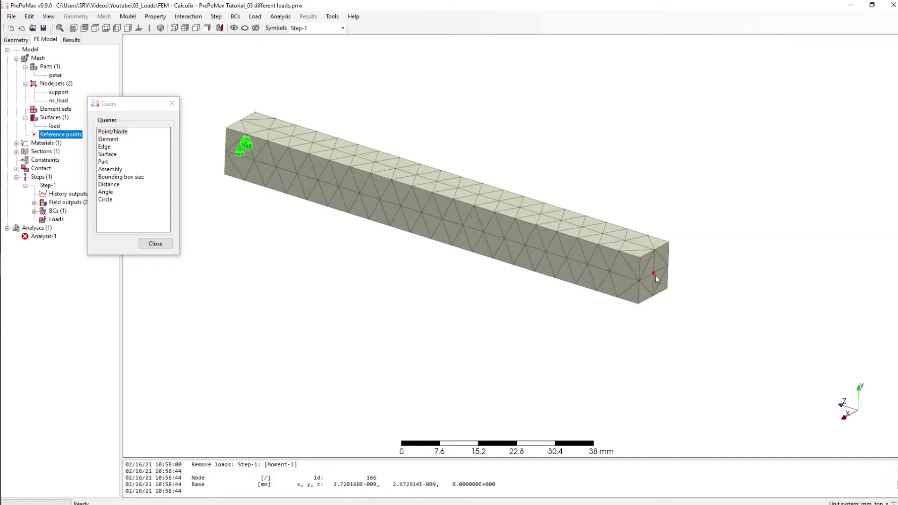
mouse_move(654, 273)
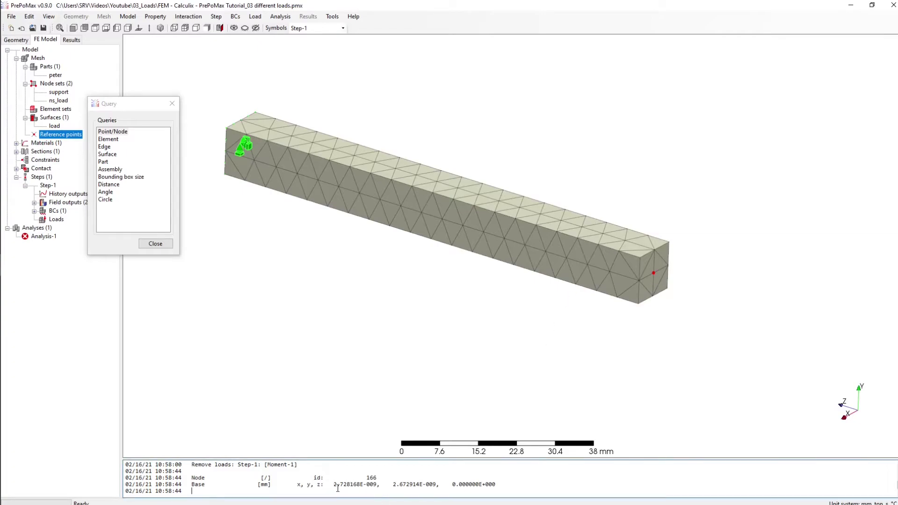
left_click_drag(334, 489, 458, 486)
left_click(155, 244)
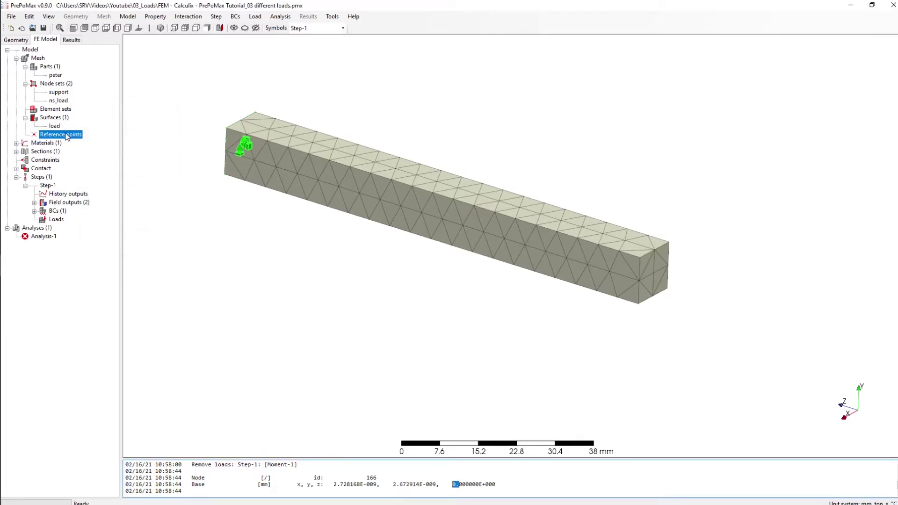
right_click(65, 134)
Create reference point RP-1 at 0, 0, 0 mm and check its marker on the beam.
left_click(93, 139)
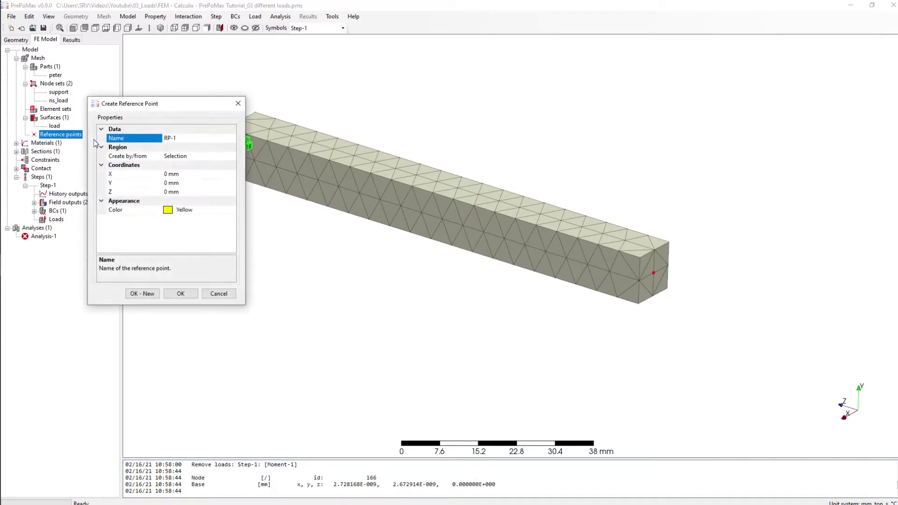
left_click_drag(178, 108, 234, 105)
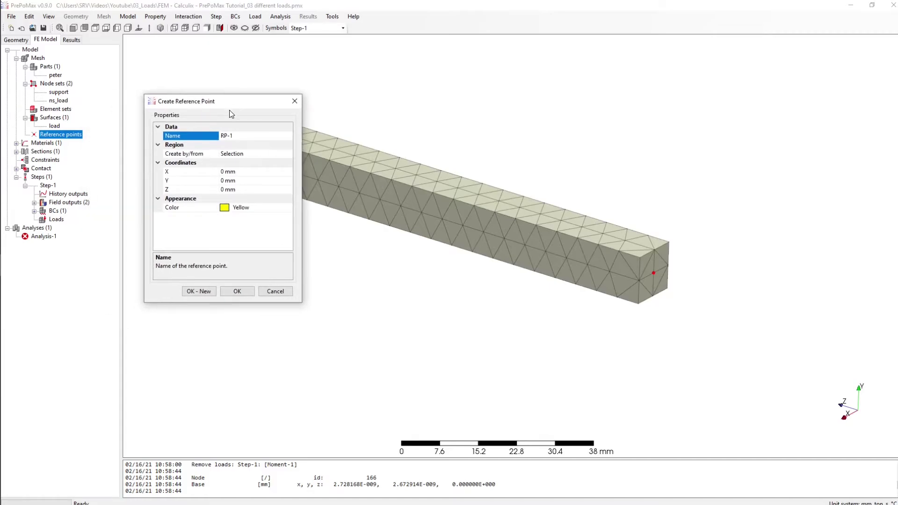
left_click(243, 292)
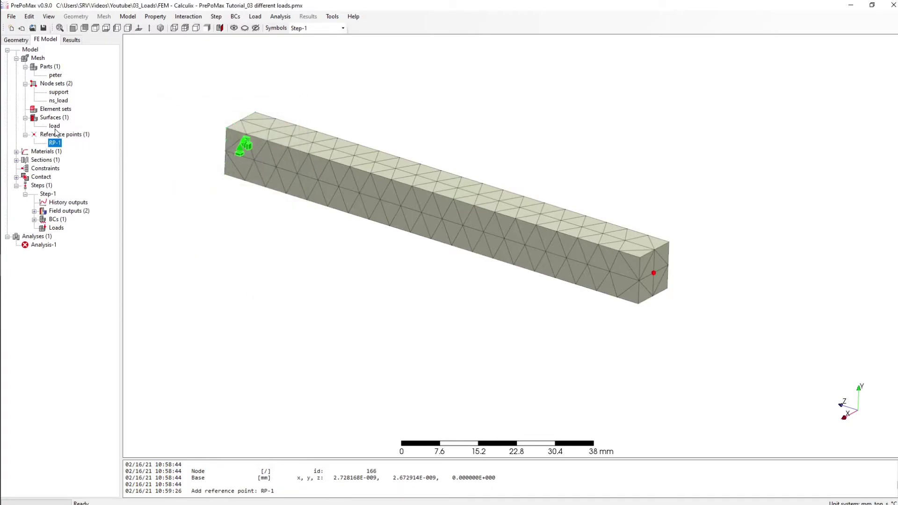
left_click(56, 135)
left_click(54, 142)
left_click(55, 134)
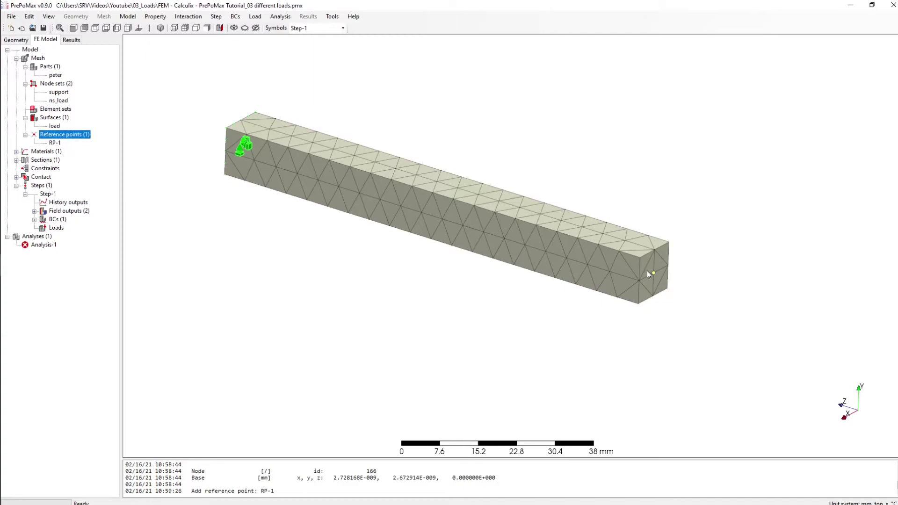
left_click(54, 142)
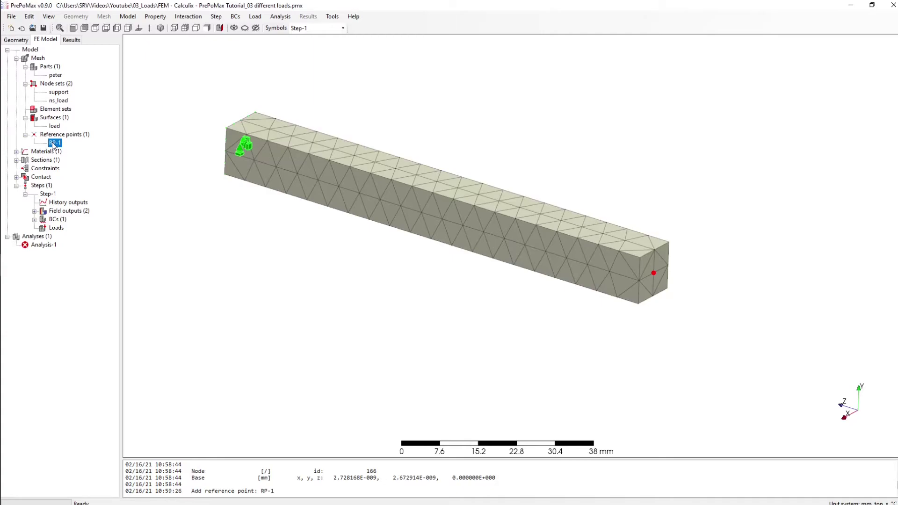
Create rigid-body constraint Rigid-body-1 linking the beam's end face to reference point RP-1.
right_click(51, 170)
left_click(73, 175)
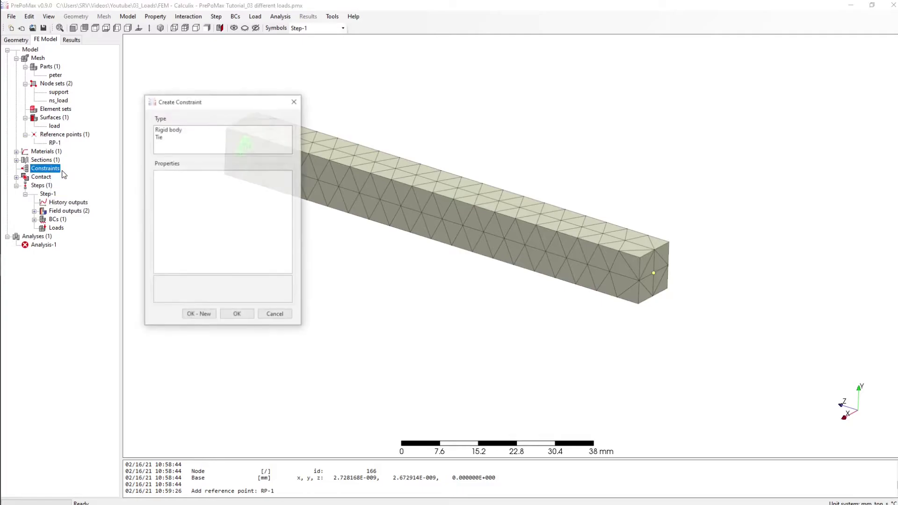
left_click(168, 132)
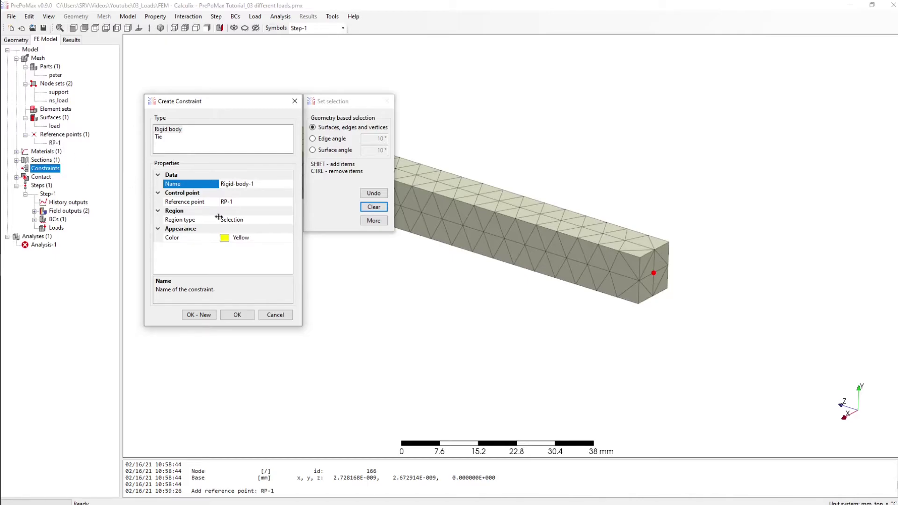
left_click(258, 220)
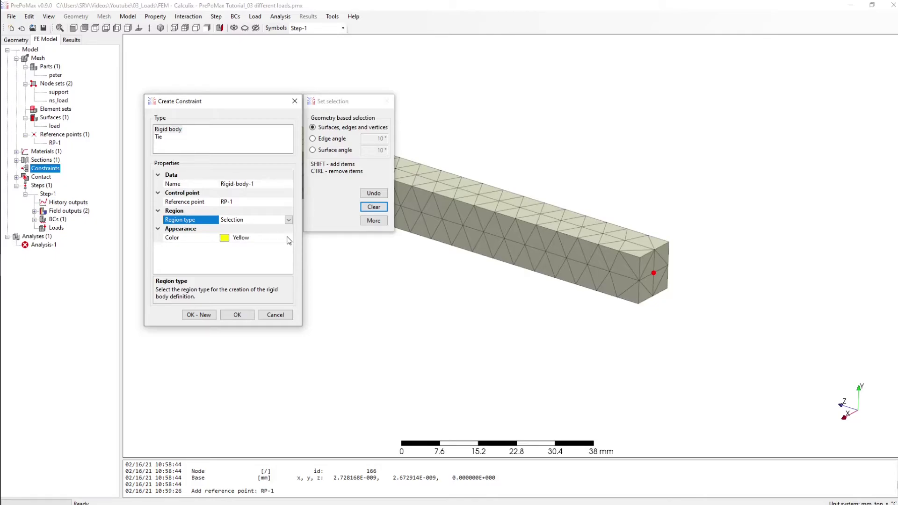
left_click(664, 265)
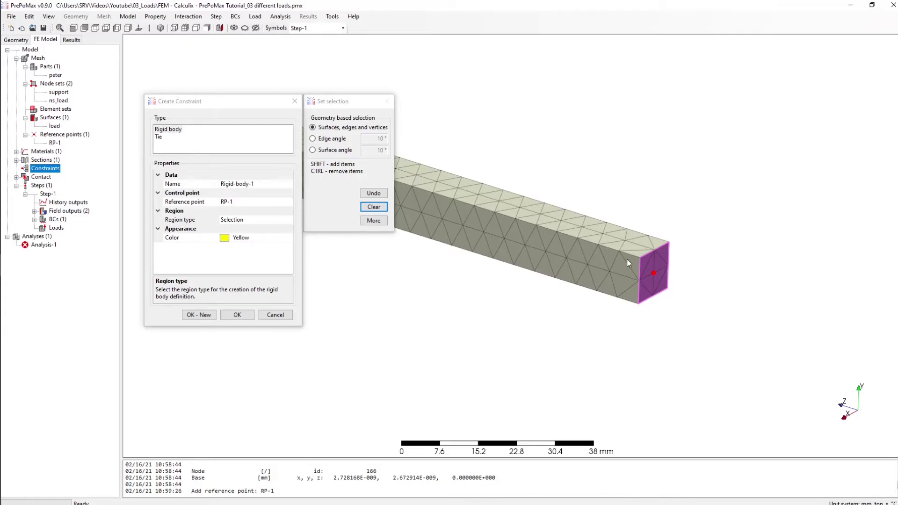
left_click(237, 315)
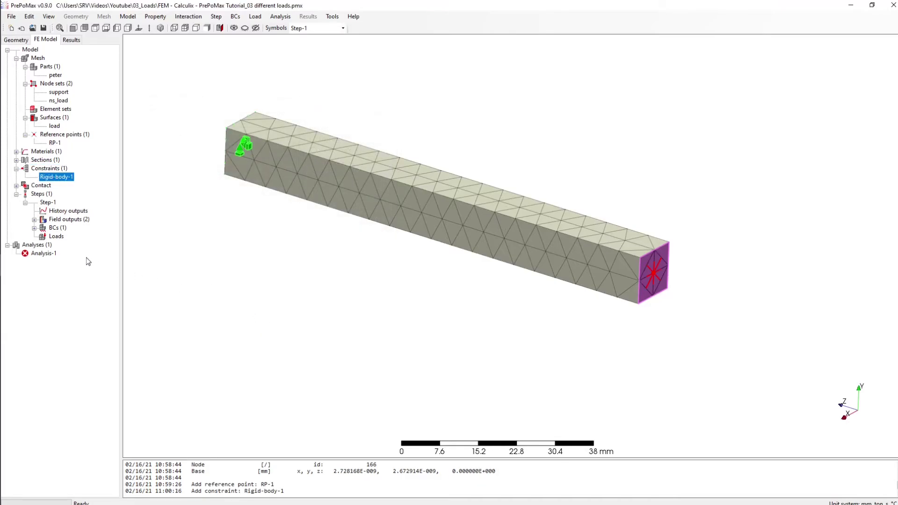
Create Moment-1 with M3 = 100 N·mm applied at reference point RP-1.
left_click(56, 237)
right_click(54, 237)
left_click(75, 244)
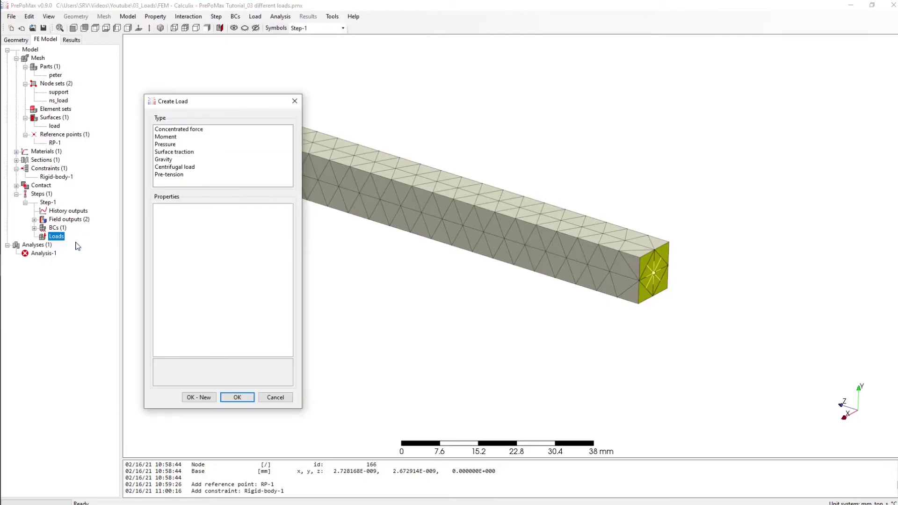
left_click(160, 138)
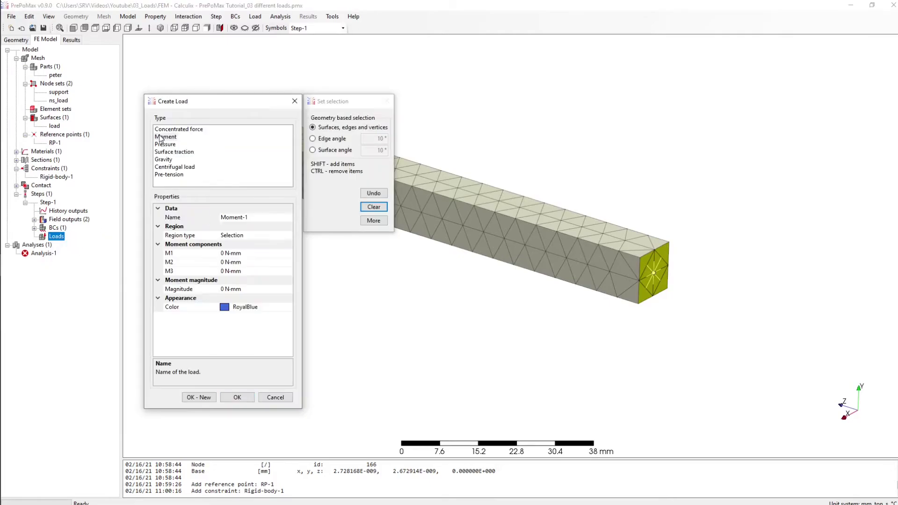
left_click(285, 235)
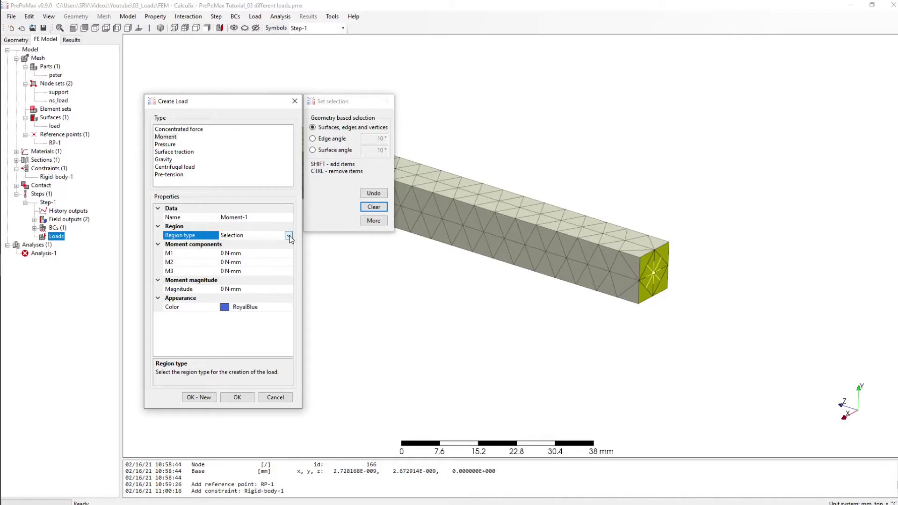
left_click(289, 236)
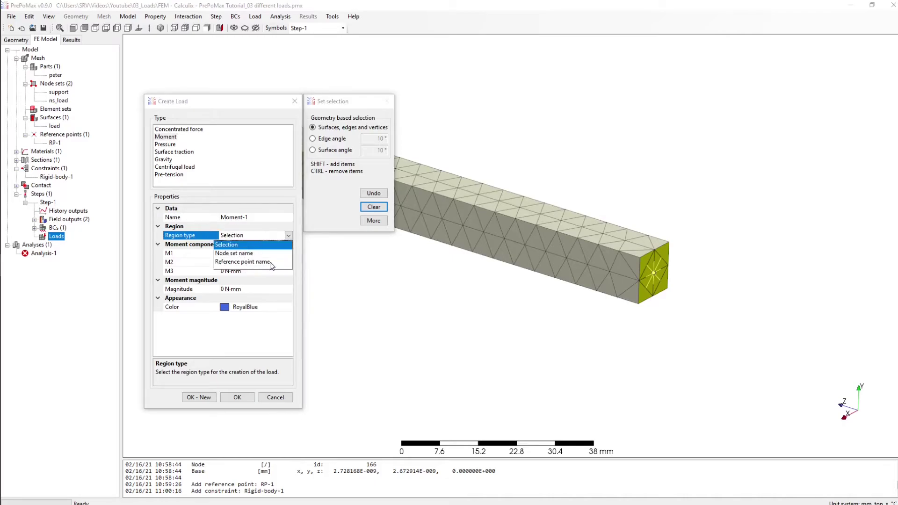
left_click(242, 262)
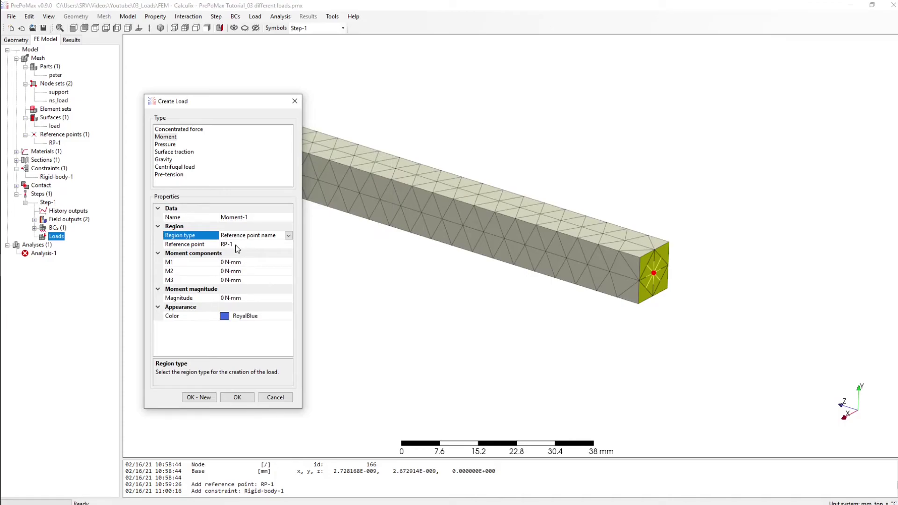
left_click(223, 279)
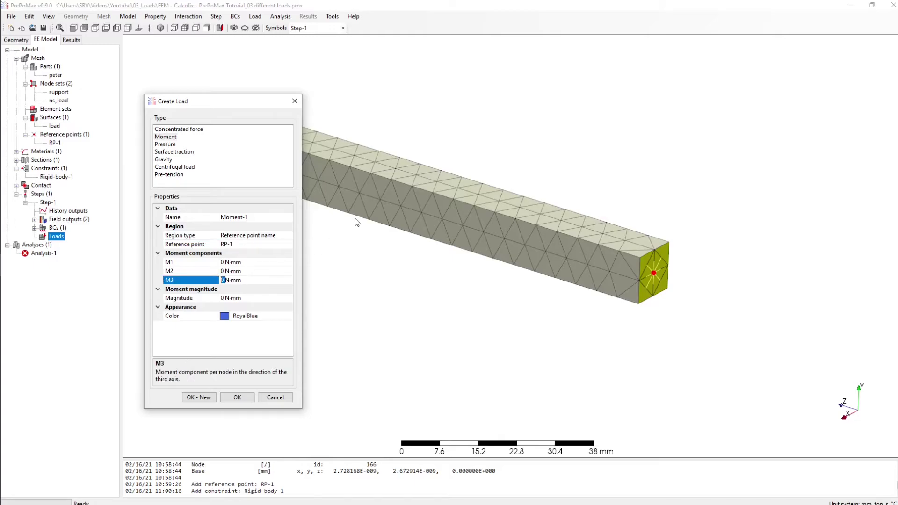
type("100")
key("Return")
left_click(237, 397)
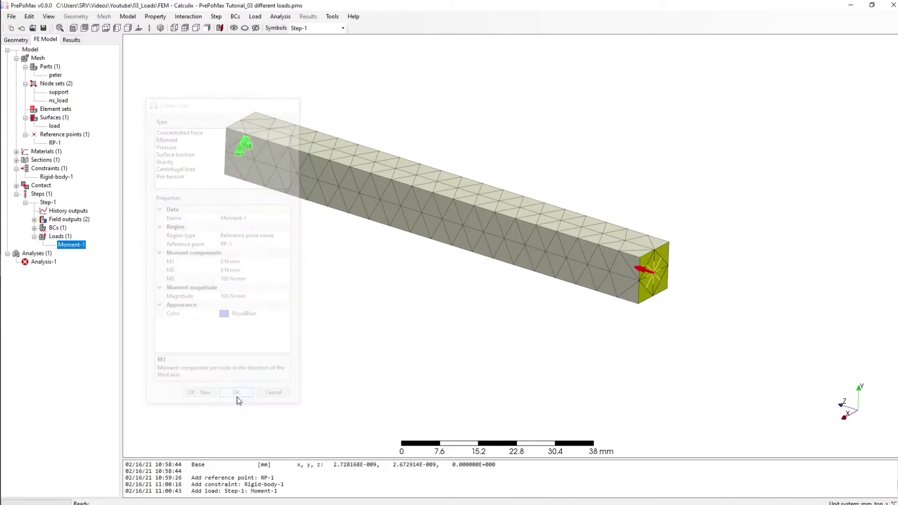
Rerun Analysis-1, overwriting the previous analysis files.
right_click(44, 262)
left_click(66, 282)
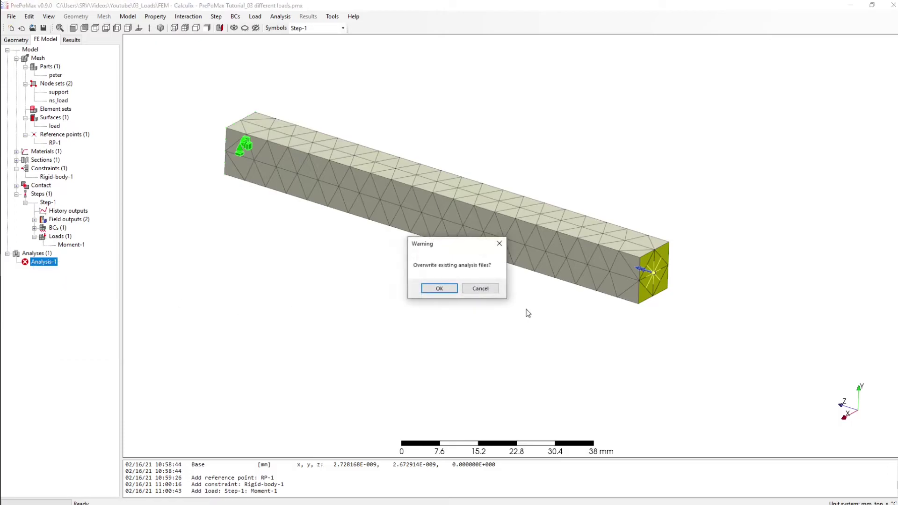
left_click(437, 288)
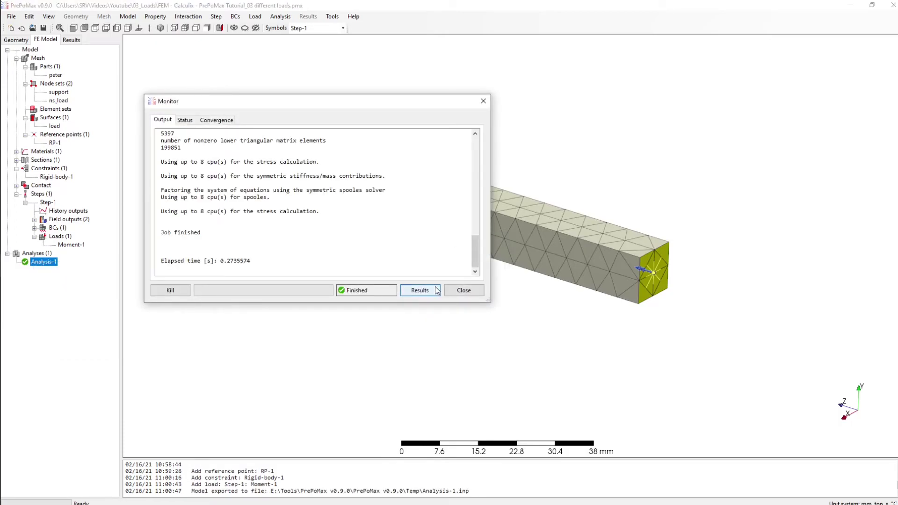
Review the moment results: displacement peaking at 0.0006001 mm and 0.9144 MPa Mises stress.
left_click(436, 291)
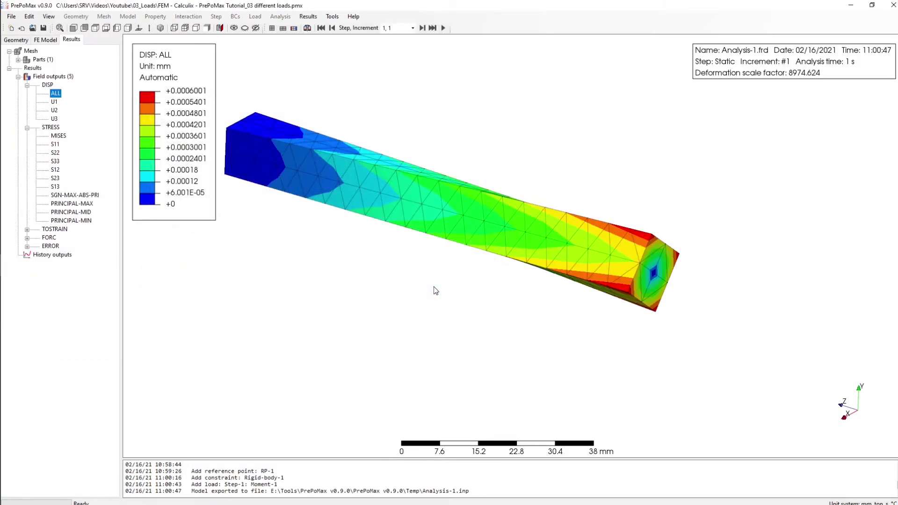
scroll(436, 291, "down", 2)
left_click_drag(565, 271, 546, 263)
left_click(59, 135)
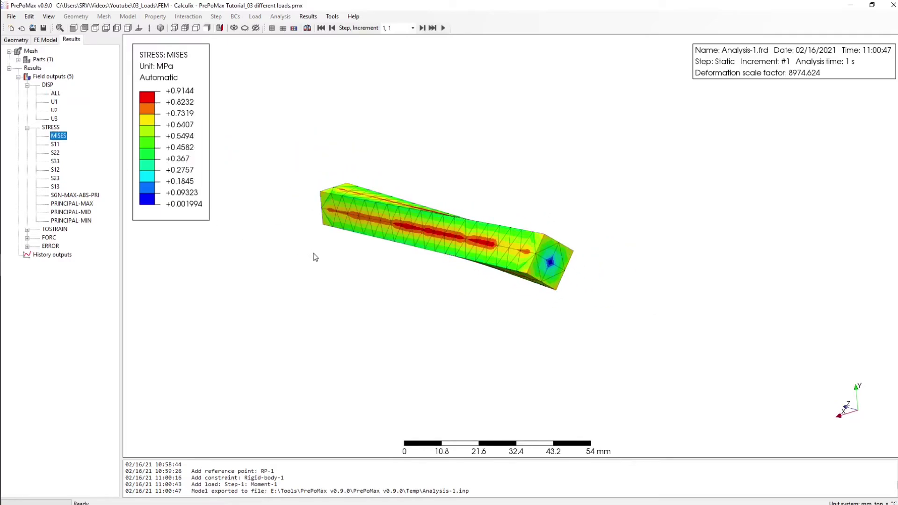
left_click_drag(315, 256, 357, 263)
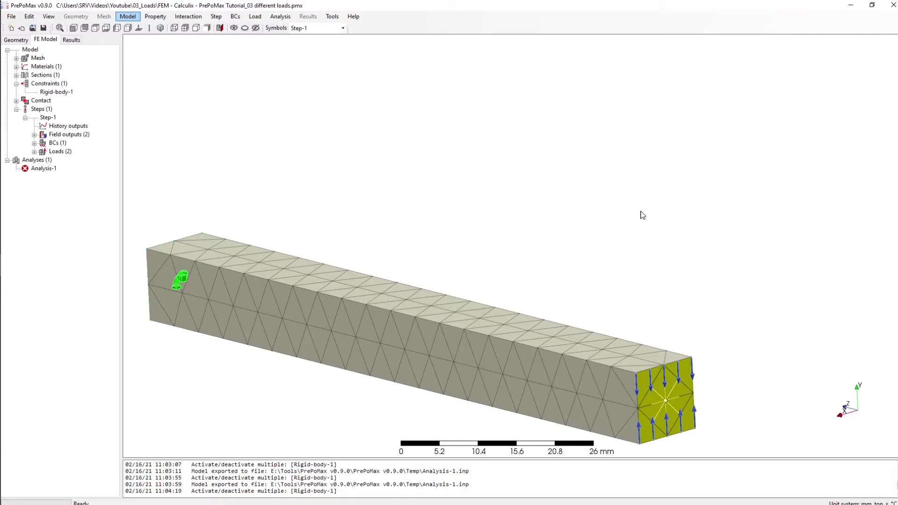
Inspect Concentrated_force-1 (F2 −100 N) and Concentrated_force-2 (F2 100 N) without changing them.
left_click(35, 151)
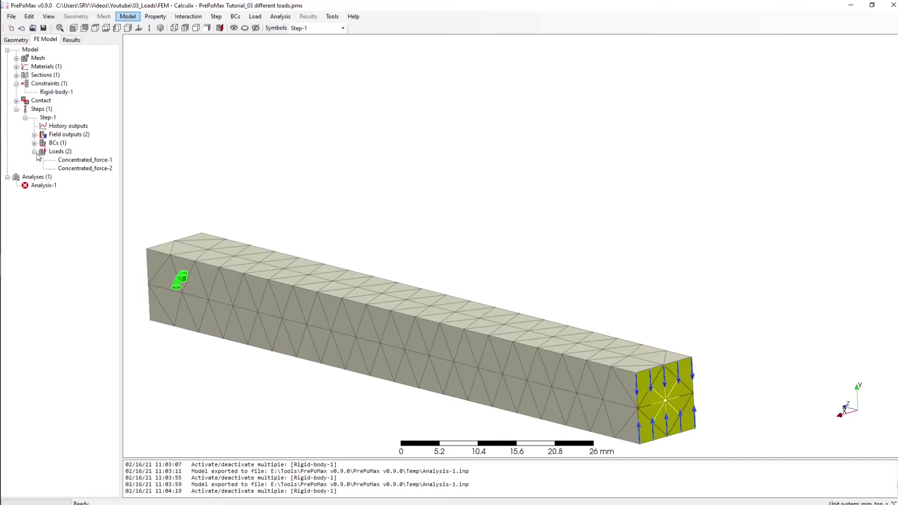
left_click(93, 163)
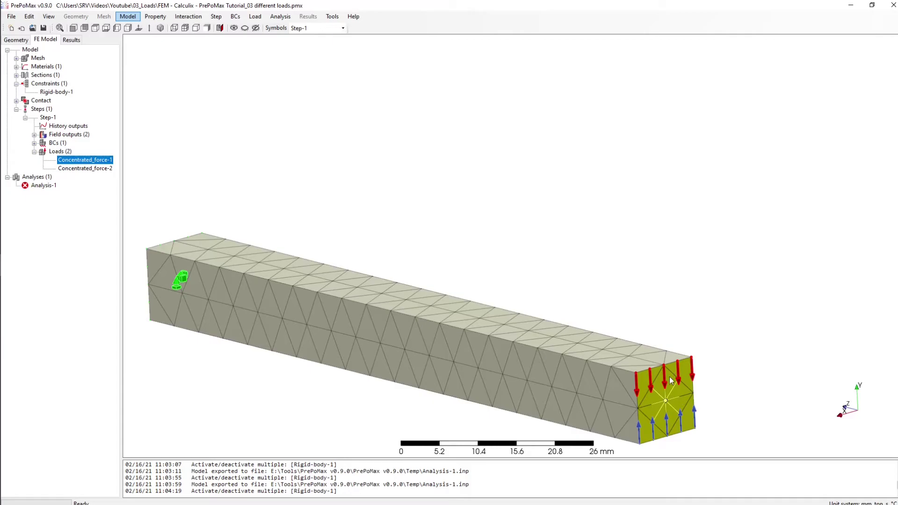
double_click(77, 163)
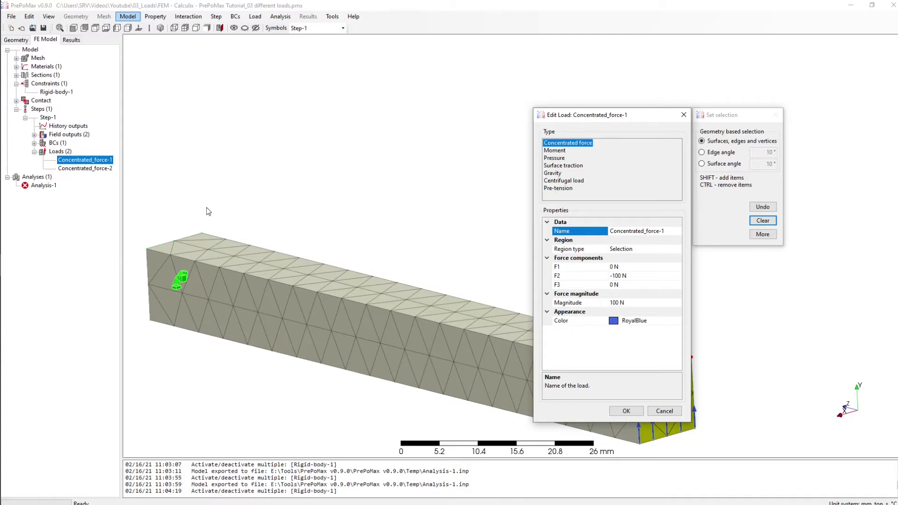
key("Escape")
double_click(89, 168)
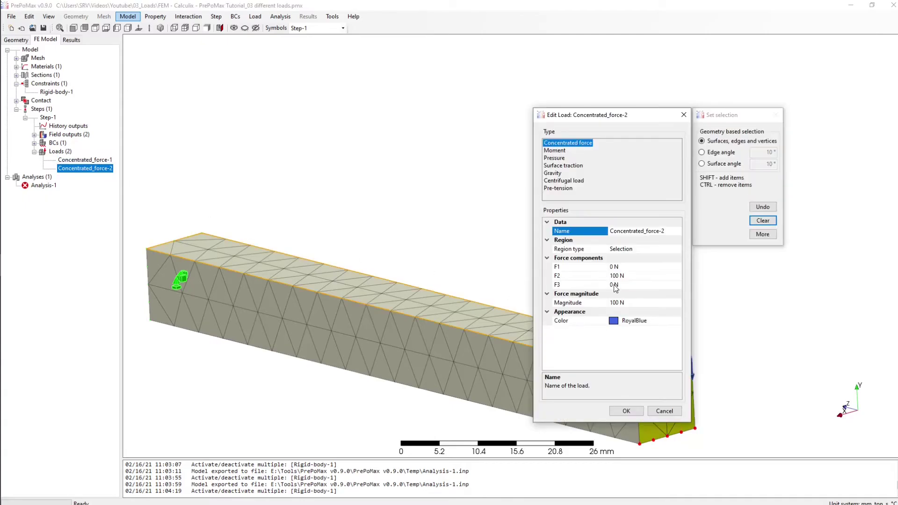
left_click(668, 411)
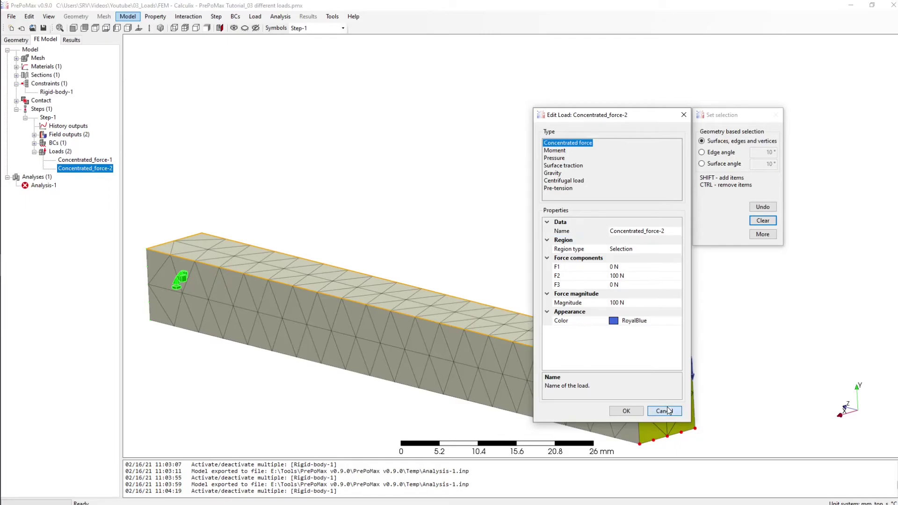
left_click(60, 92)
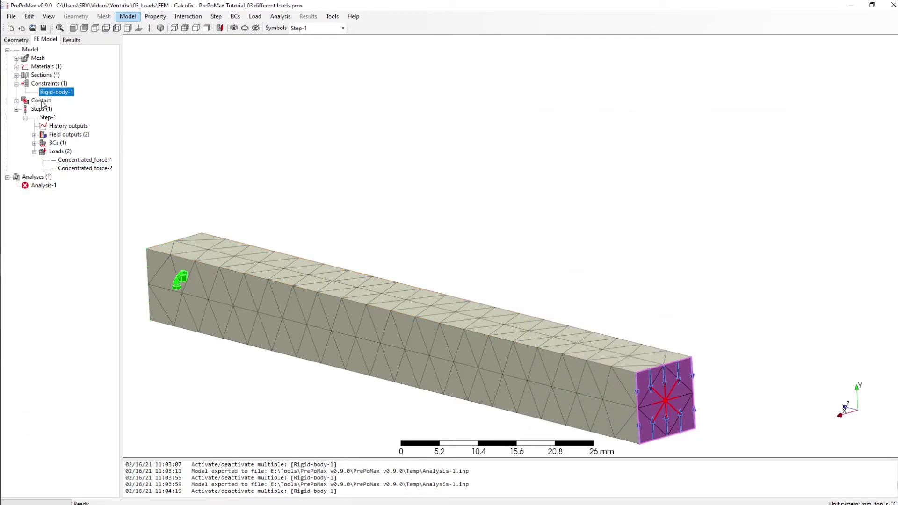
Rerun Analysis-1 with the paired forces and rigid body, viewing the 2.401E-05 mm displacement.
left_click(47, 185)
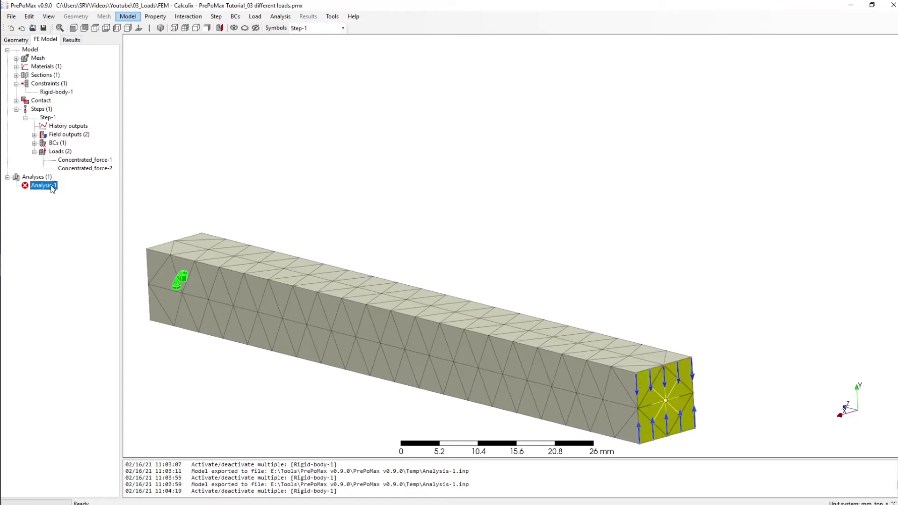
right_click(52, 186)
left_click(91, 205)
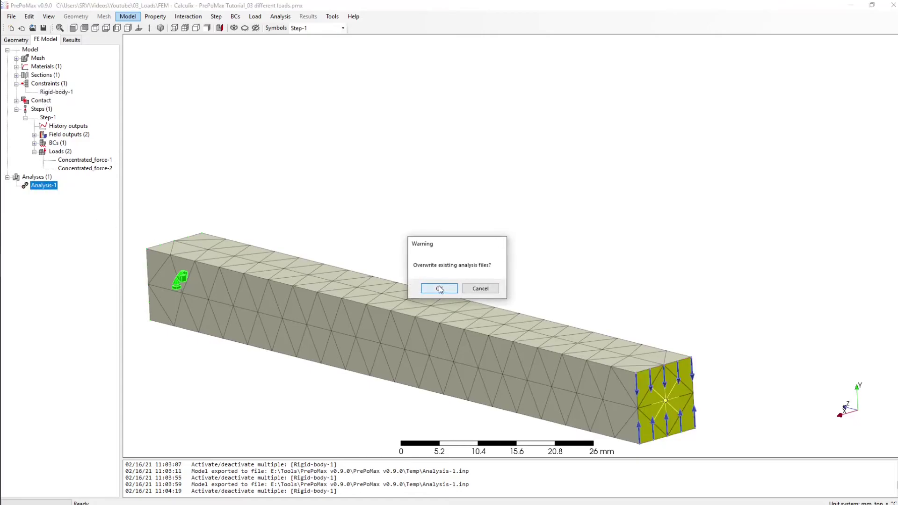
left_click(440, 288)
left_click(809, 305)
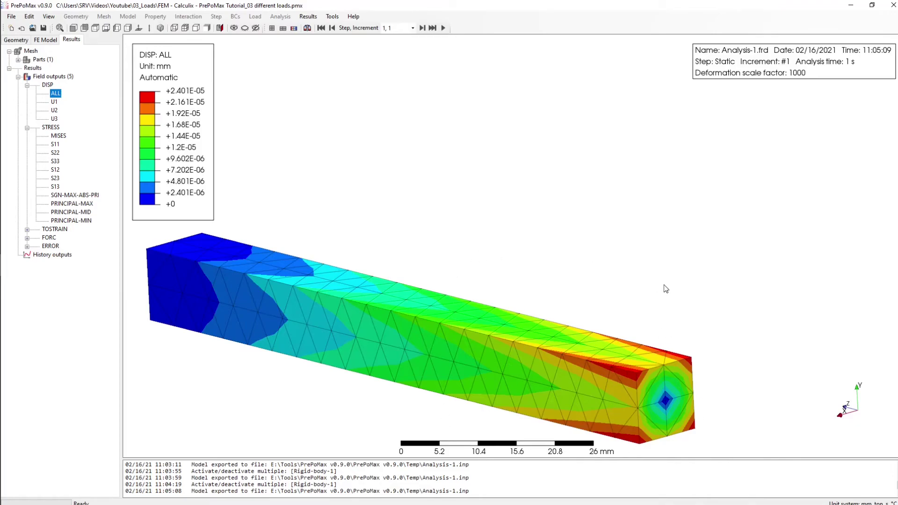
left_click(45, 40)
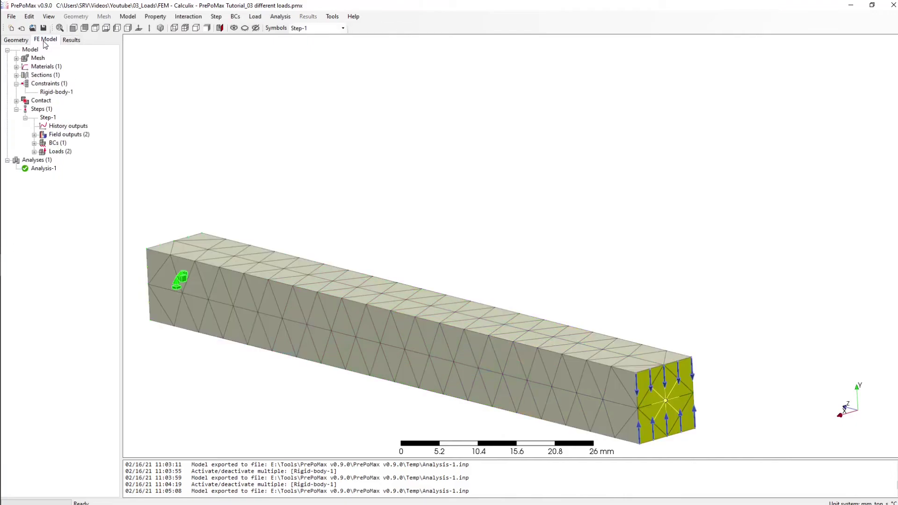
Deactivate the Rigid-body-1 constraint.
left_click(53, 93)
right_click(53, 94)
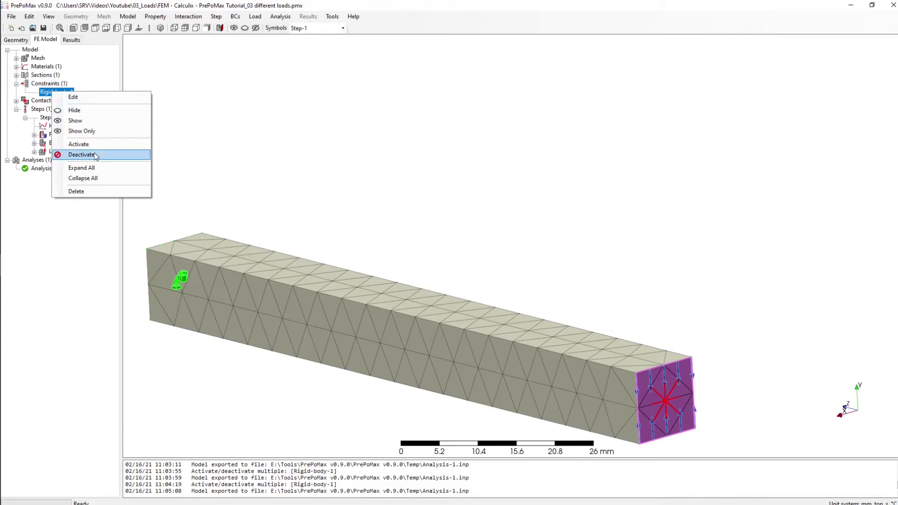
left_click(95, 156)
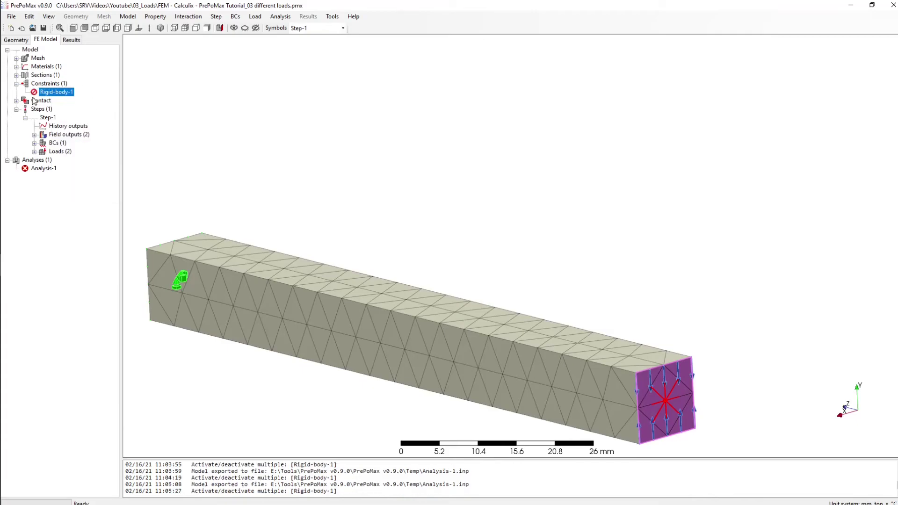
Rerun Analysis-1 without the rigid body and view results peaking at 0.002508 mm.
right_click(41, 169)
left_click(70, 187)
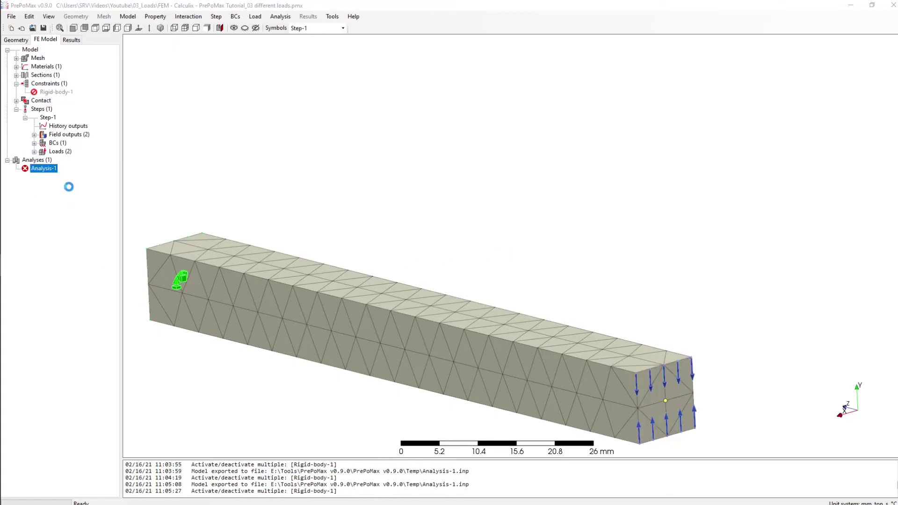
left_click(448, 288)
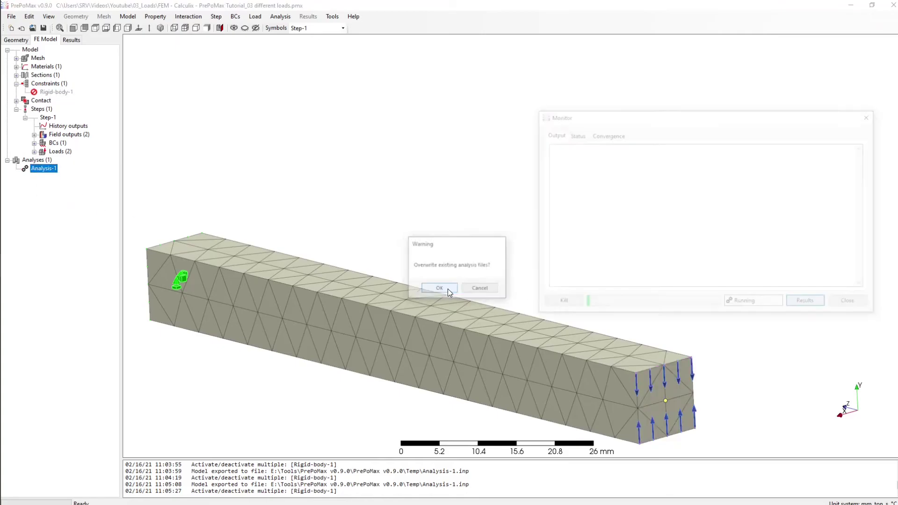
left_click(807, 304)
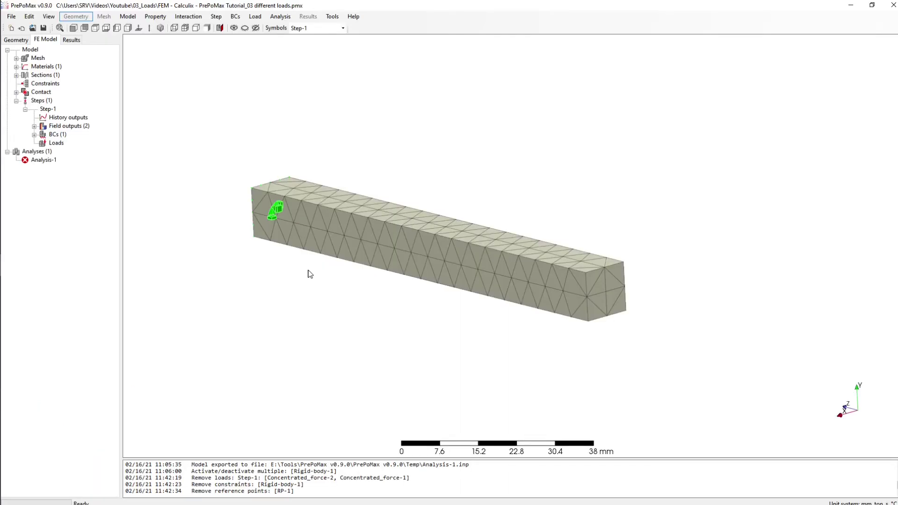
Inspect the beam's only boundary condition, Fixed-1, in the expanded BCs branch.
middle_click_drag(305, 260, 336, 266)
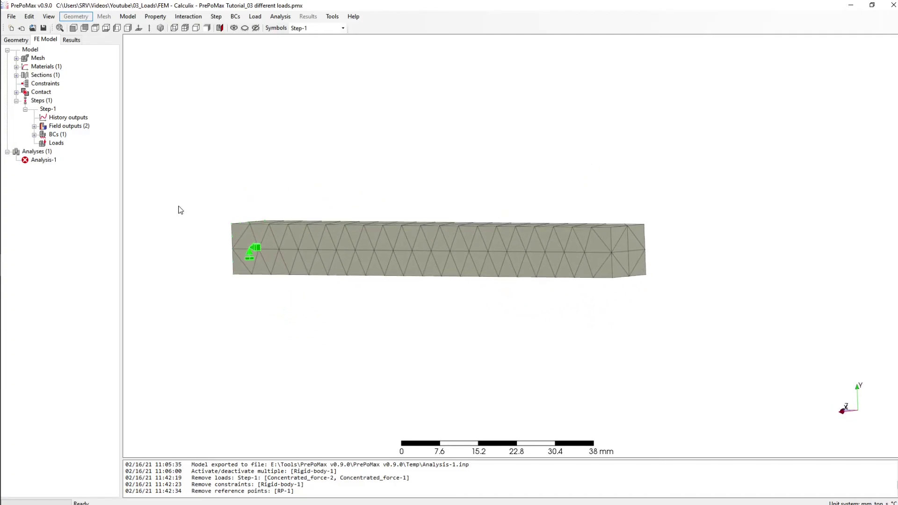
left_click(614, 246)
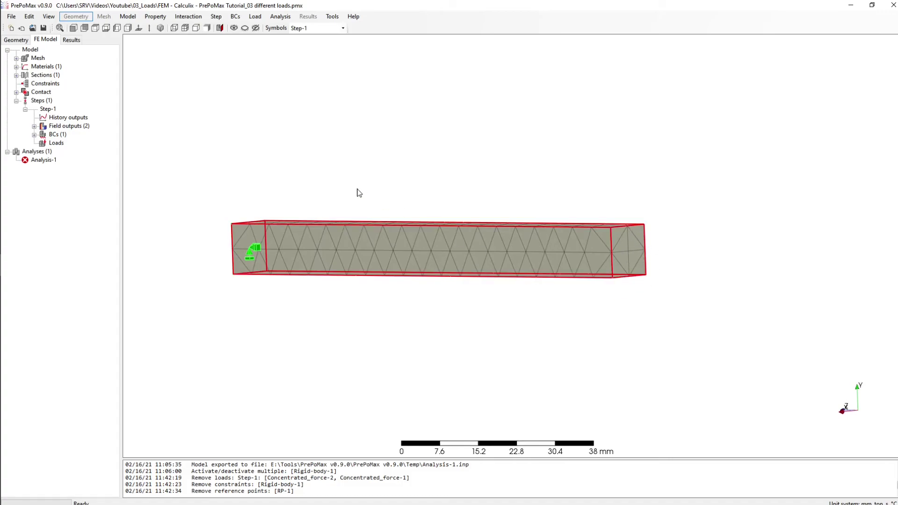
middle_click_drag(232, 249, 440, 291)
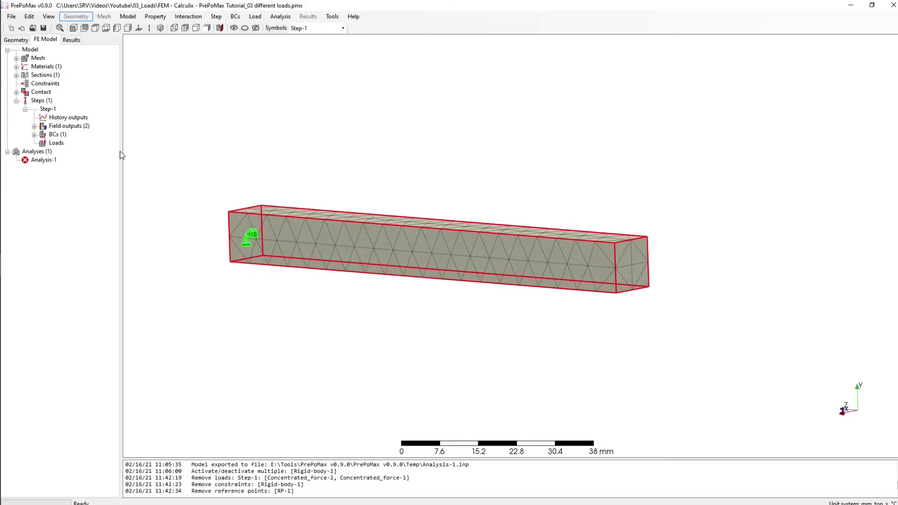
left_click(35, 134)
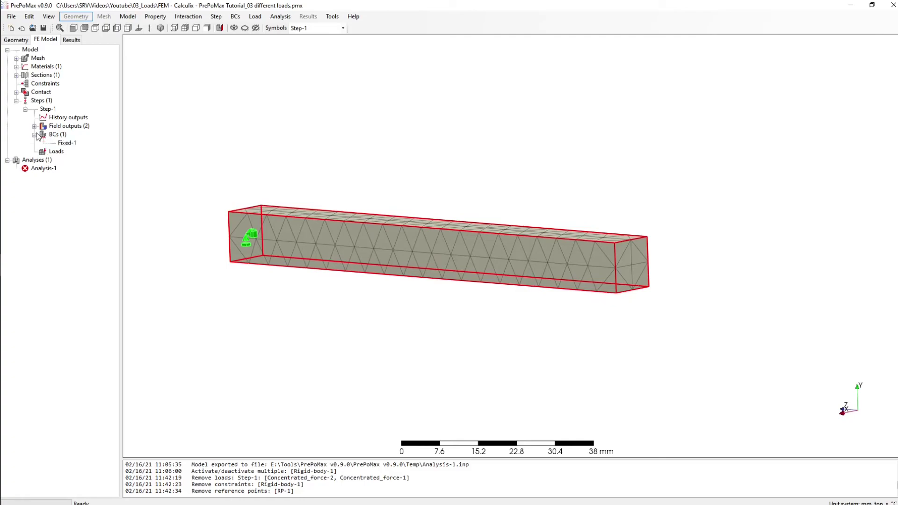
left_click(51, 135)
left_click(65, 142)
middle_click_drag(318, 248, 226, 243)
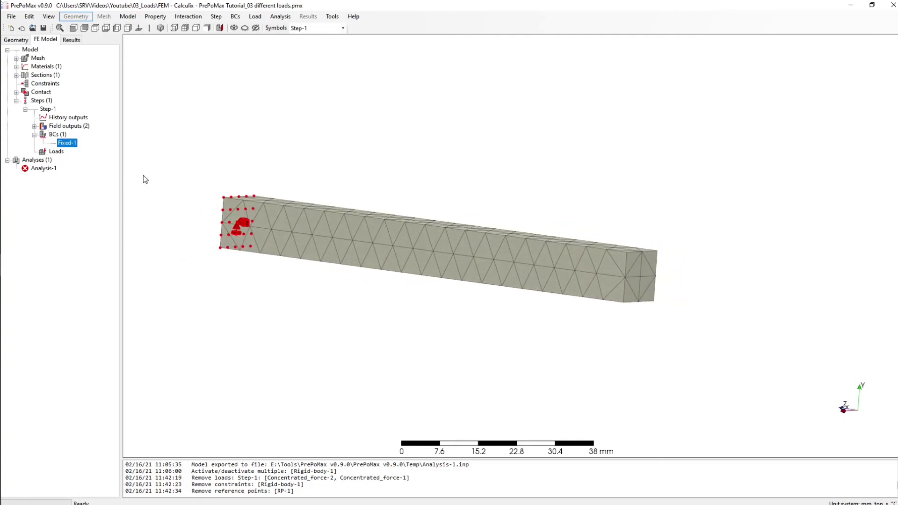
left_click(56, 134)
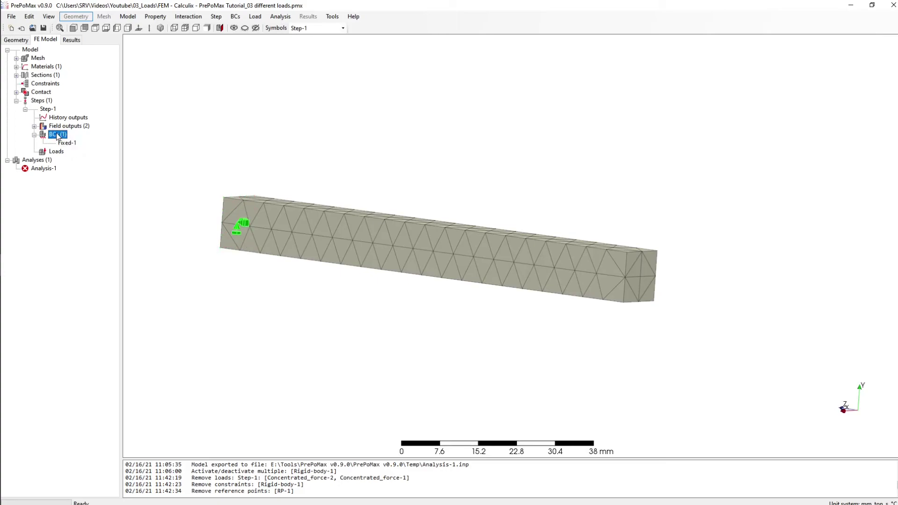
Create Displacement/Rotation condition Disp_rot-1 on the free end face with U2 = -1 mm.
right_click(57, 135)
left_click(81, 139)
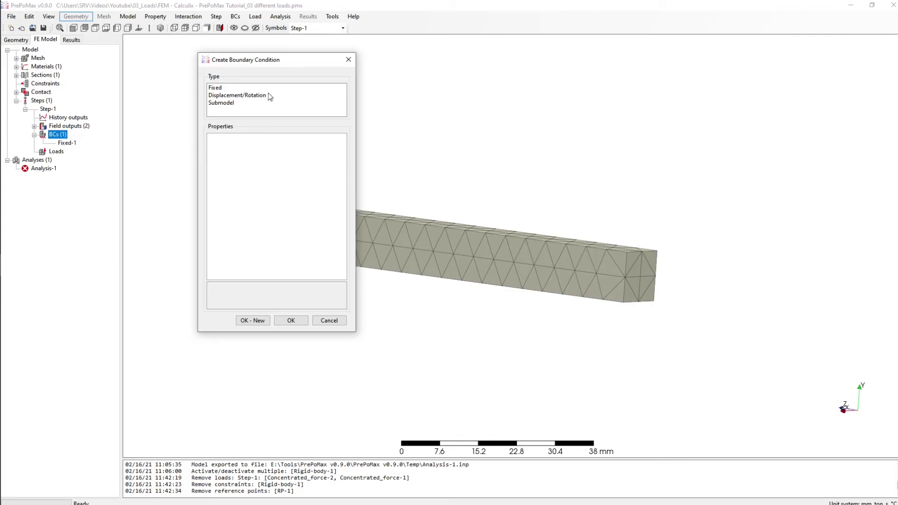
left_click(246, 95)
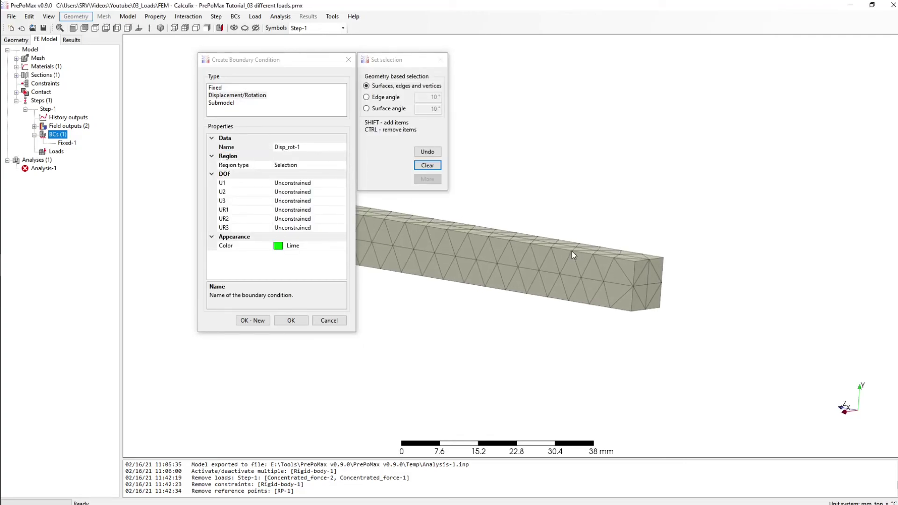
left_click(658, 284)
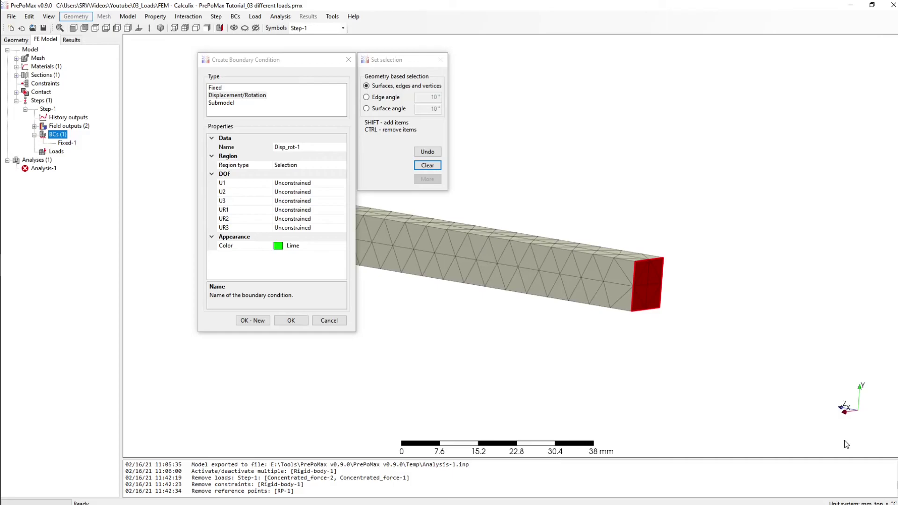
left_click(312, 196)
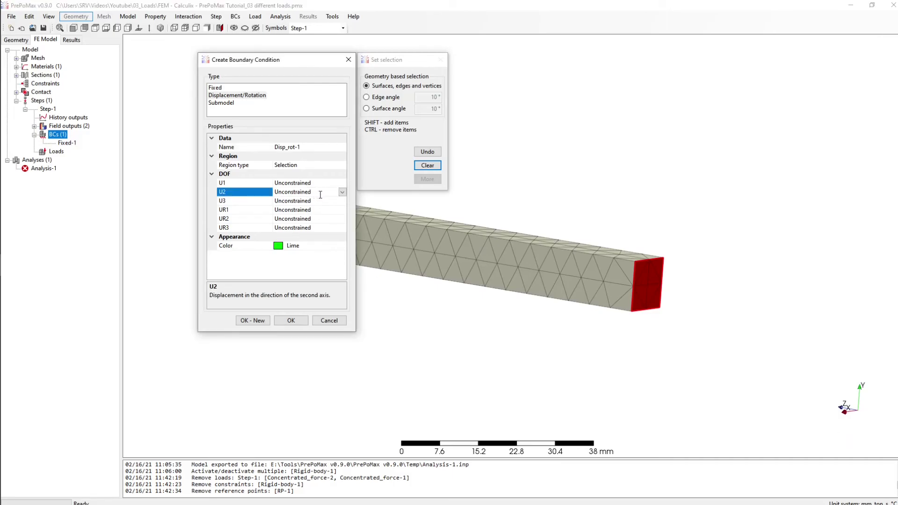
left_click(343, 191)
left_click(289, 217)
left_click(277, 192)
key("BackSpace")
type("-1")
left_click(291, 320)
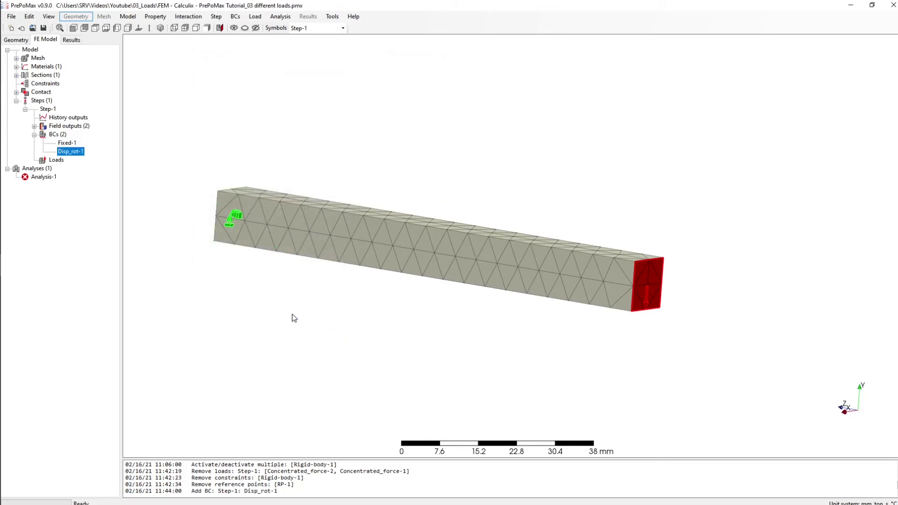
Rerun Analysis-1, overwriting old files, and view displacement results peaking at 1.003 mm.
left_click(33, 178)
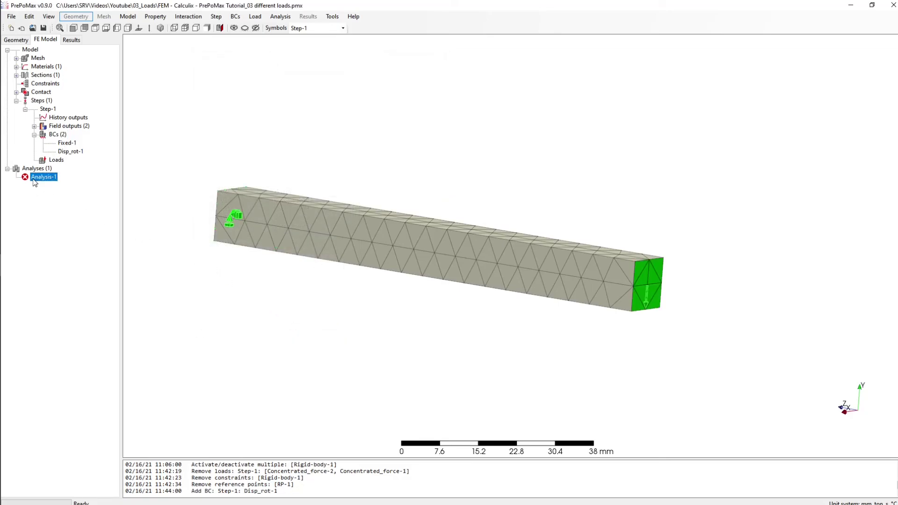
right_click(33, 179)
left_click(66, 197)
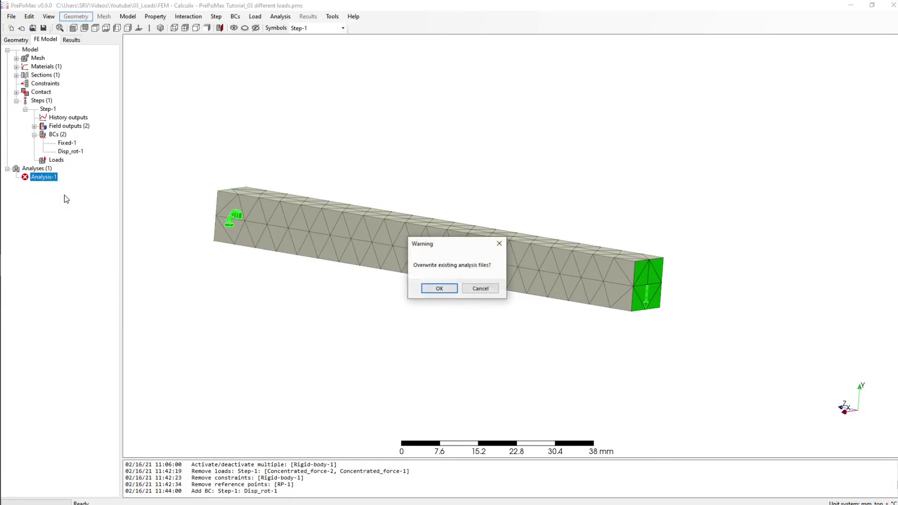
left_click(434, 290)
left_click(473, 248)
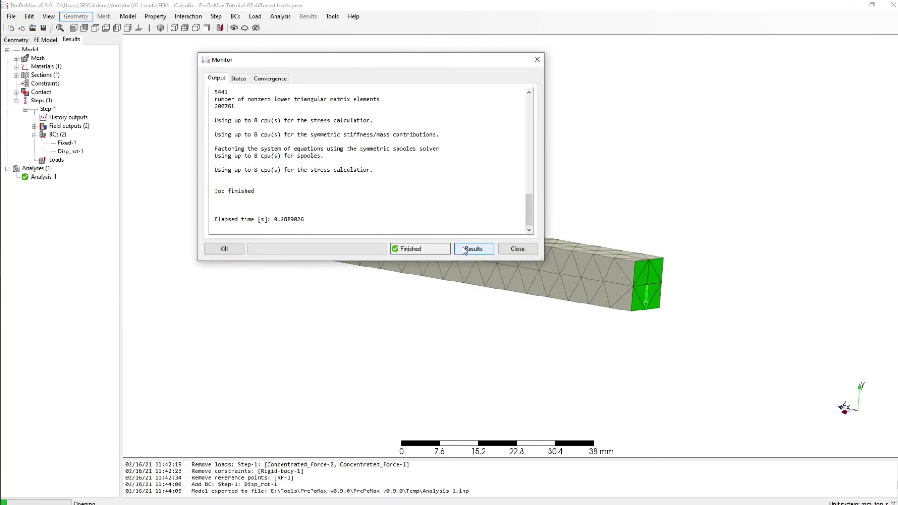
scroll(416, 246, "down", 3)
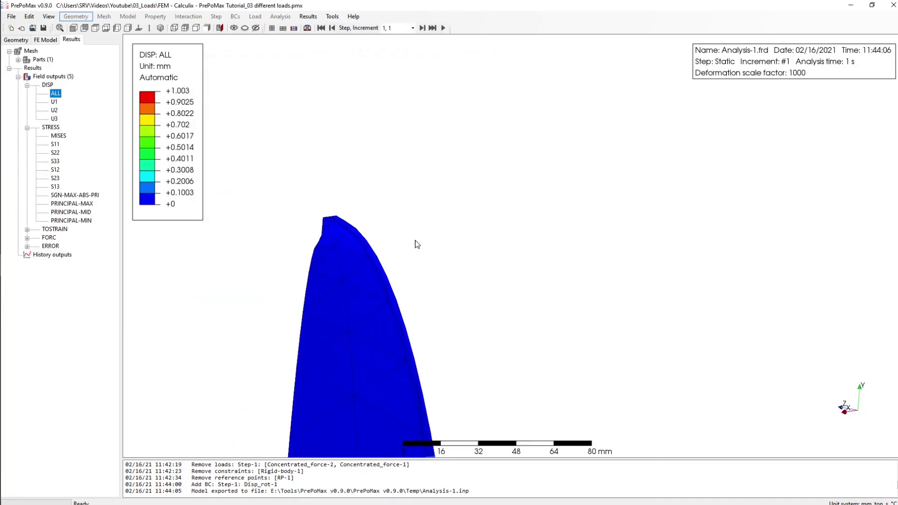
mouse_move(445, 367)
left_mouse_down()
mouse_move(518, 360)
mouse_move(451, 380)
left_mouse_up()
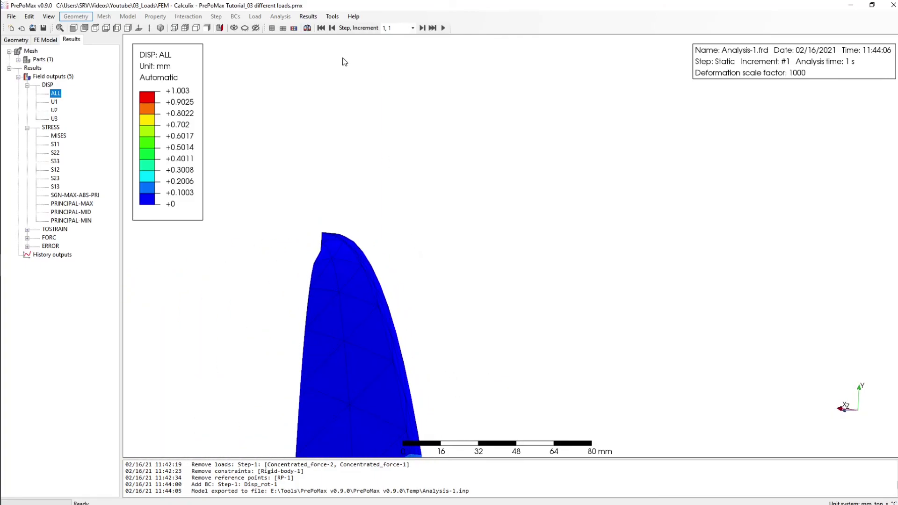
left_click(335, 18)
Set the post-processing deformation scale factor to Automatic, giving 5.371089 and a realistic bend.
left_click(341, 28)
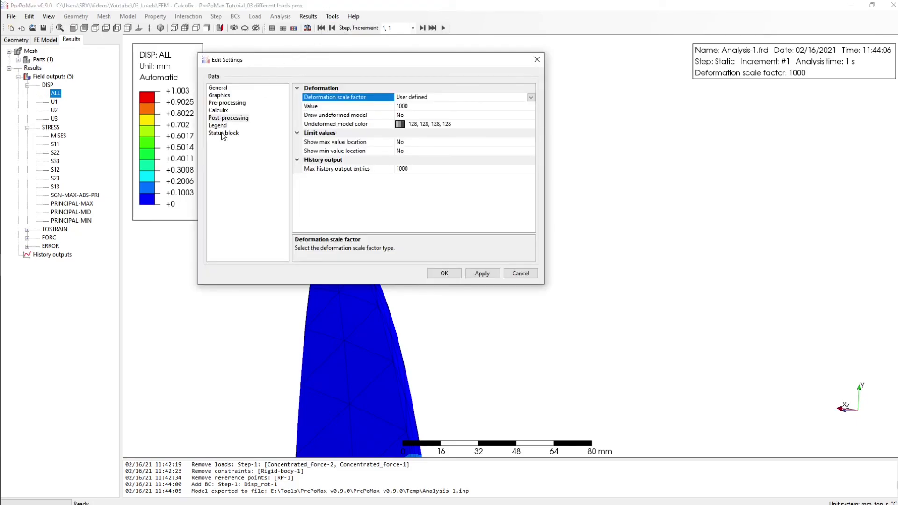
left_click(531, 98)
left_click(431, 108)
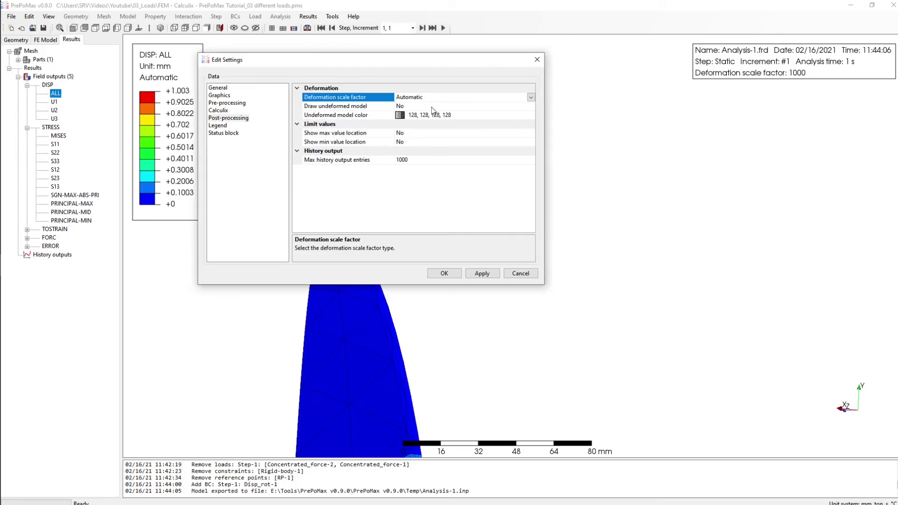
left_click(482, 275)
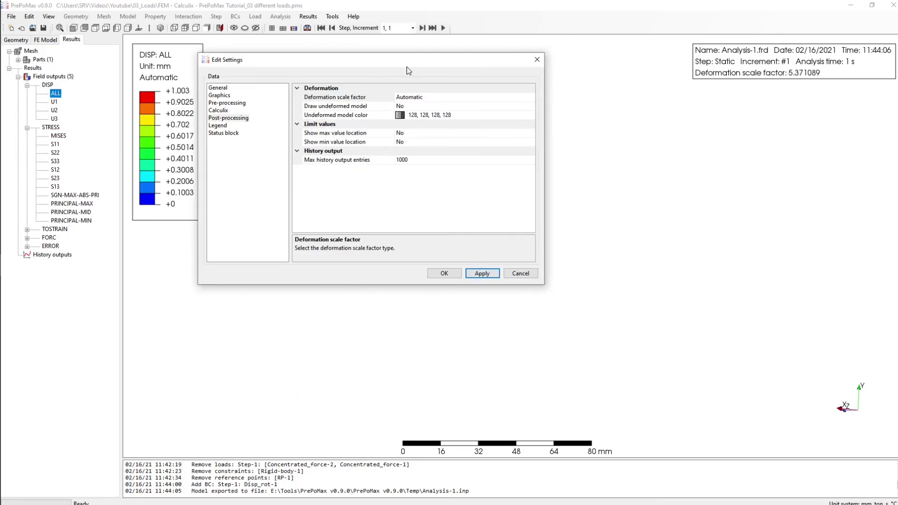
left_click_drag(400, 60, 670, 104)
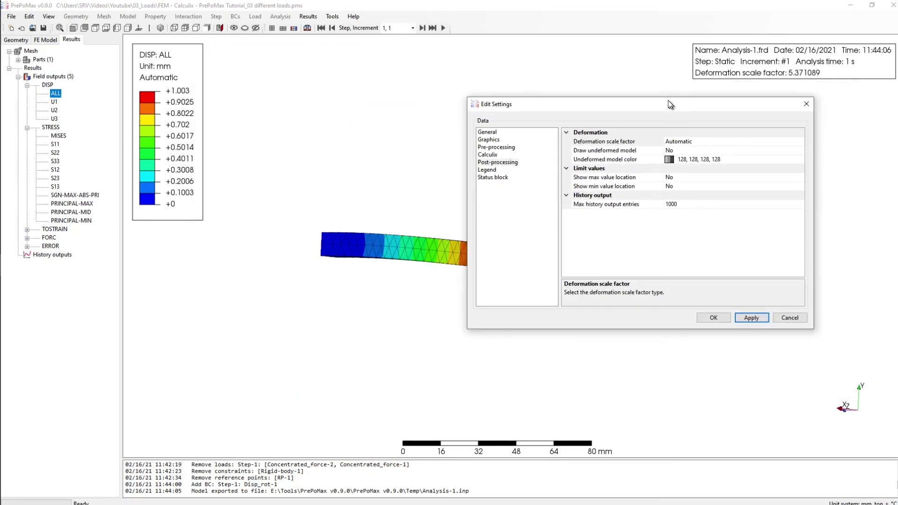
left_click(714, 318)
middle_click_drag(440, 318, 476, 332)
scroll(529, 240, "up", 1)
scroll(529, 239, "up", 5)
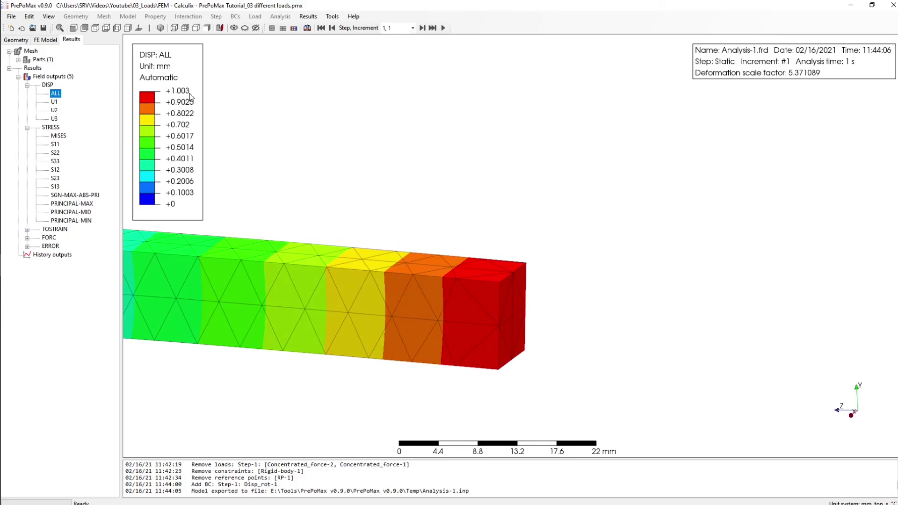
Review the U2 and U1 displacement contours, finishing on the U3 component.
left_click(55, 110)
middle_click_drag(294, 286, 318, 232)
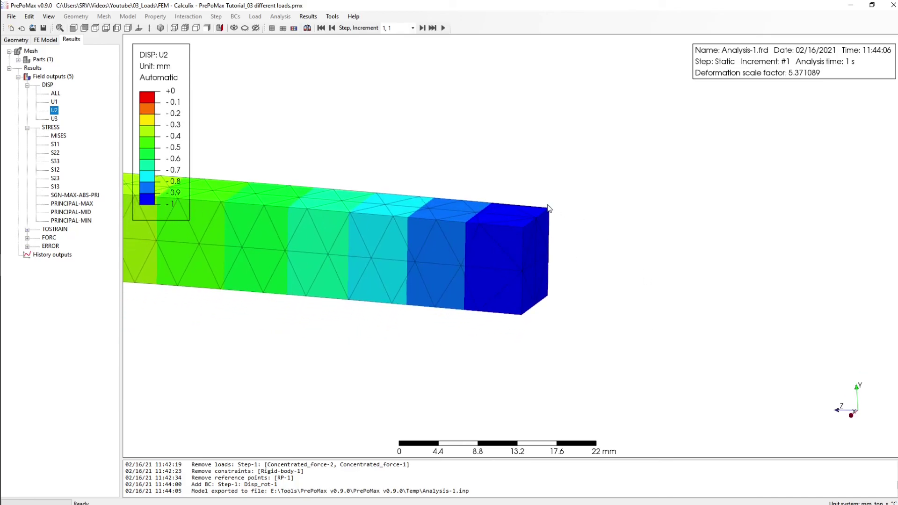
middle_click_drag(505, 267, 531, 269)
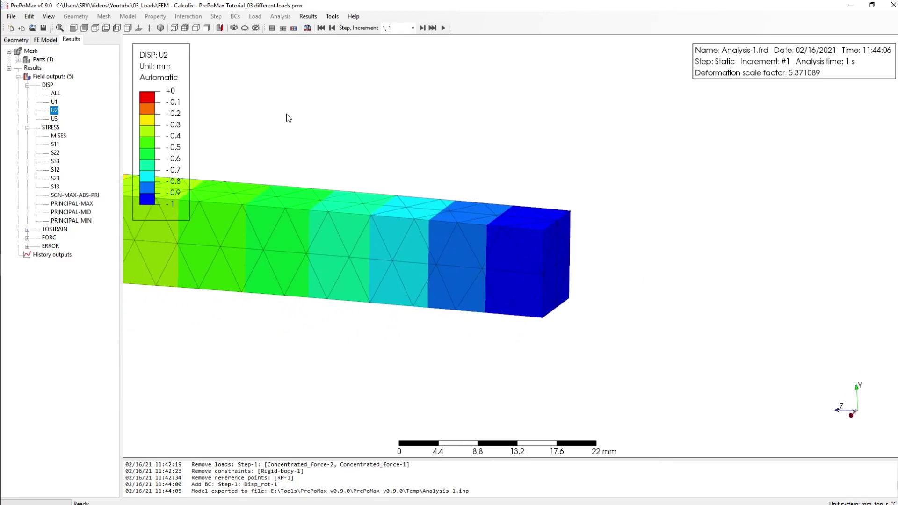
left_click(55, 105)
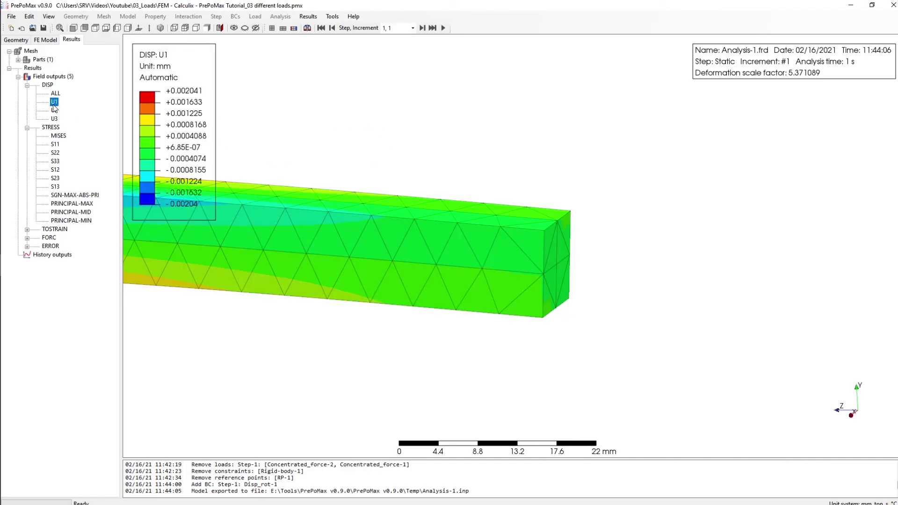
left_click(54, 119)
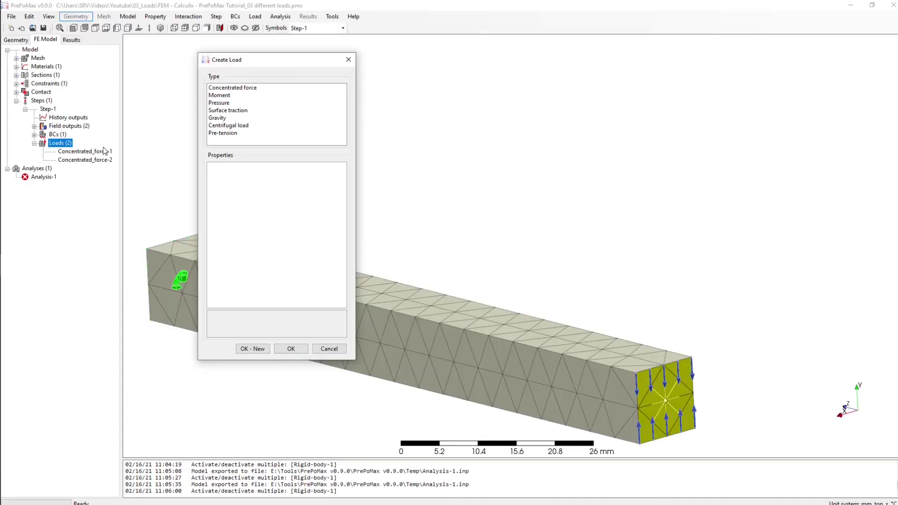
Choose Centrifugal load as the new load's type, creating Centrifugal_load-1.
left_click(229, 126)
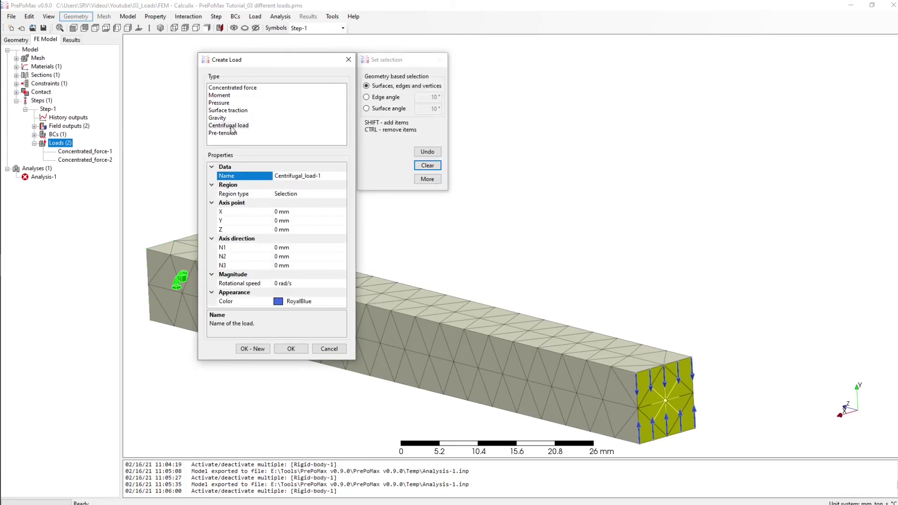